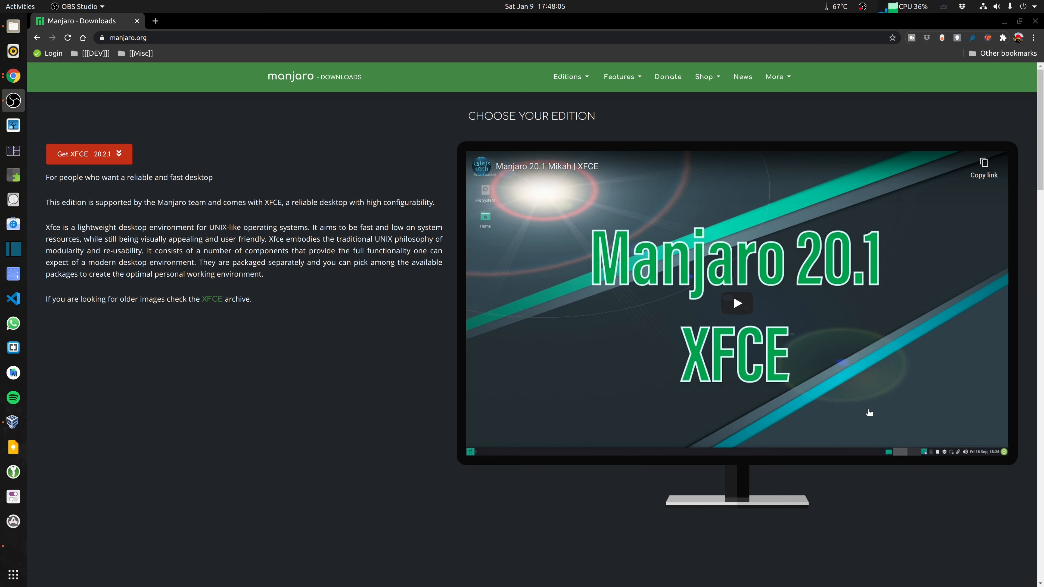
Step: Look through the desktop editions offered on the Manjaro downloads page
{"action": "left_click", "coordinate": [81, 391]}
{"action": "scroll", "coordinate": [82, 389], "scroll_direction": "down", "scroll_amount": 8}
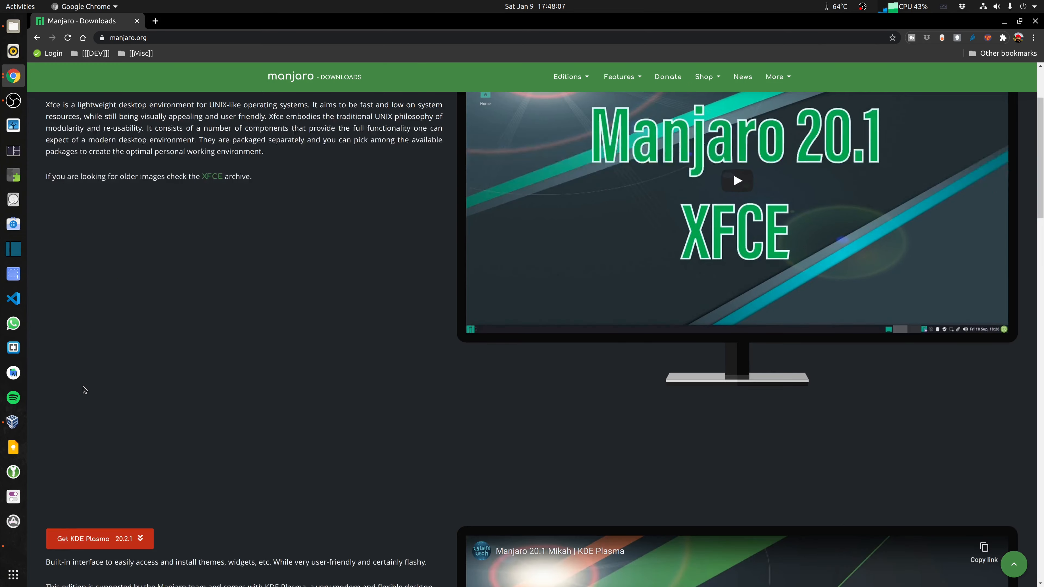
{"action": "scroll", "coordinate": [83, 389], "scroll_direction": "down", "scroll_amount": 5}
{"action": "scroll", "coordinate": [83, 386], "scroll_direction": "down", "scroll_amount": 8}
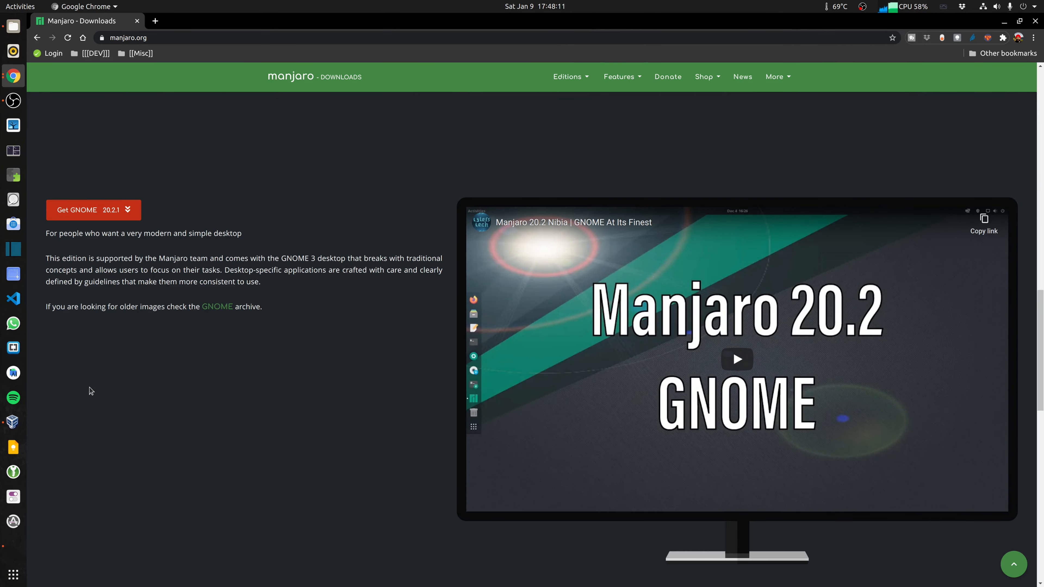
{"action": "scroll", "coordinate": [126, 395], "scroll_direction": "up", "scroll_amount": 3}
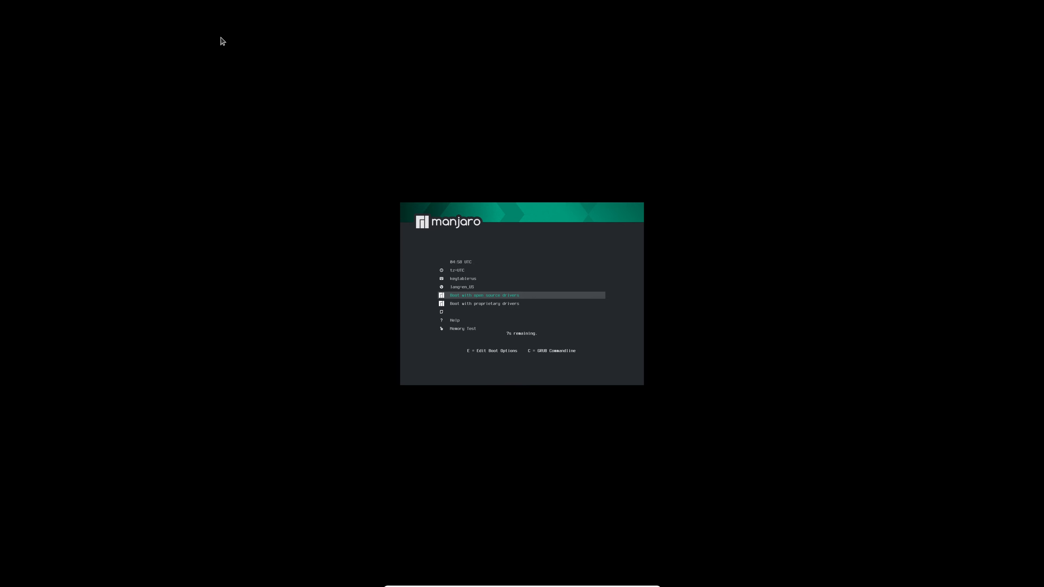
Step: Boot the Manjaro live system with proprietary drivers
{"action": "key", "text": "Down"}
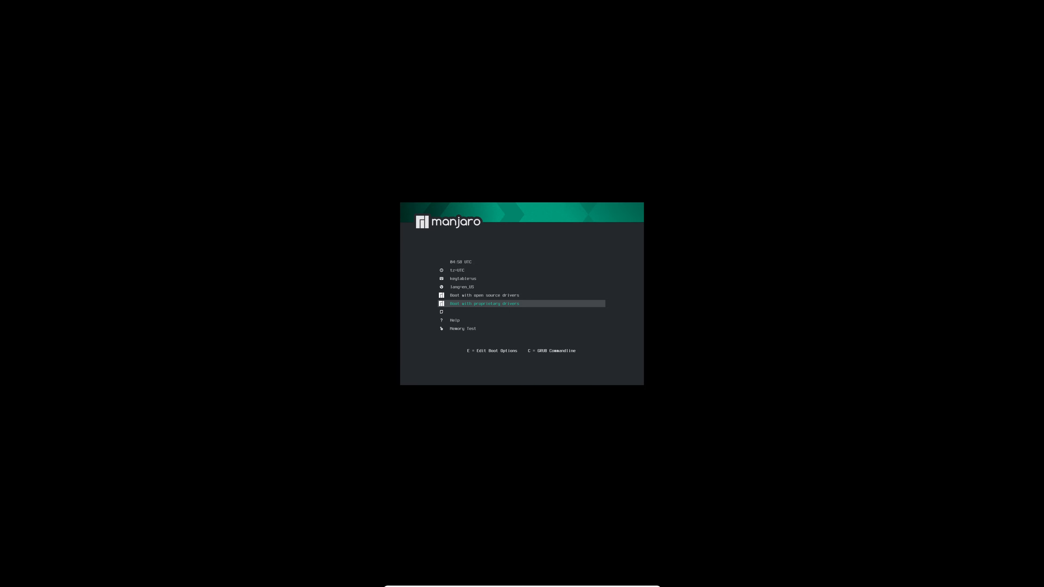
{"action": "key", "text": "Return"}
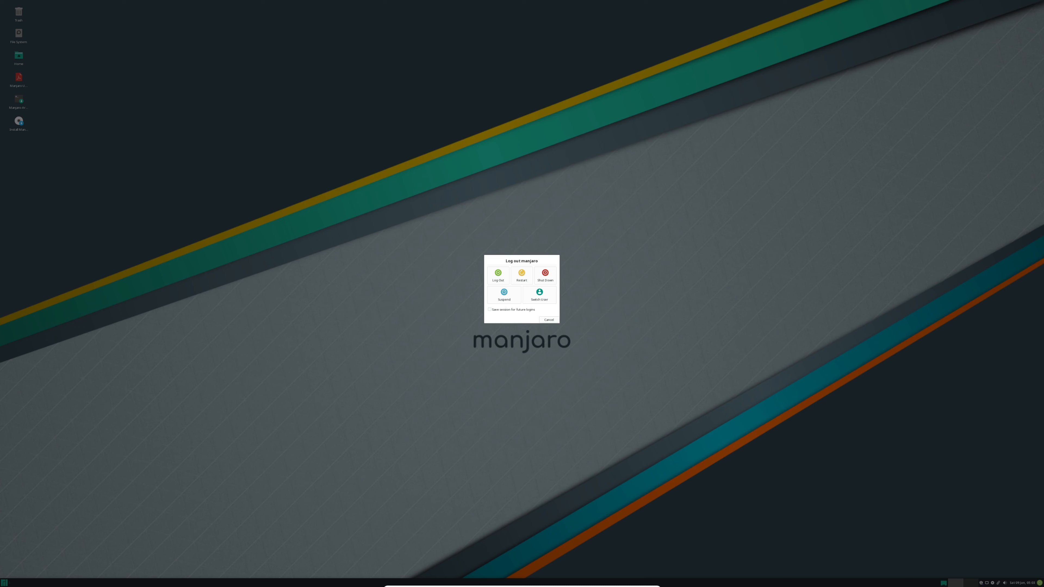
Step: Shut down the live session and set the Manjaro virtual machine's display scale factor to 150%
{"action": "left_click", "coordinate": [546, 277]}
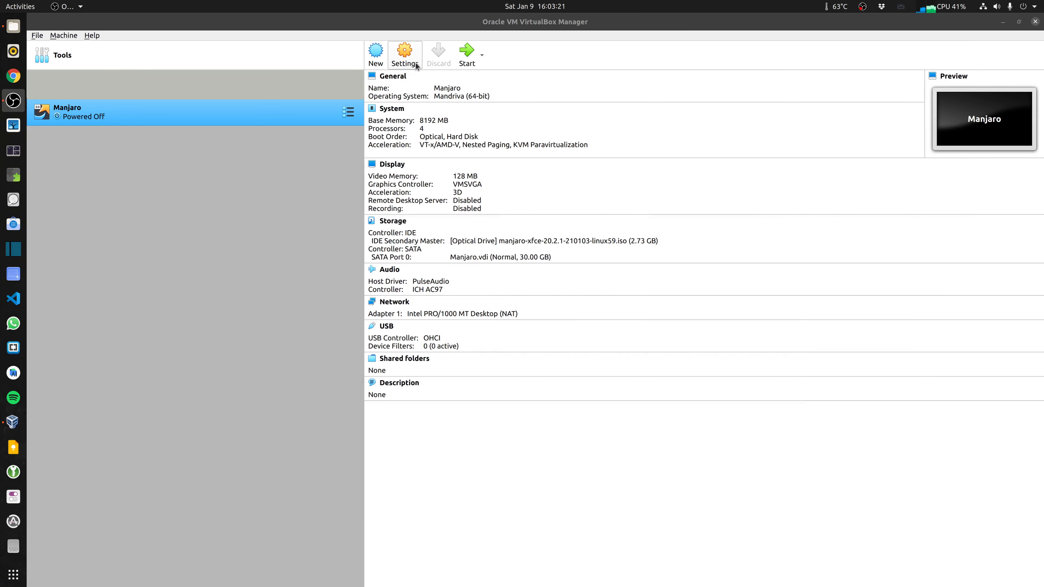
{"action": "left_click", "coordinate": [404, 53]}
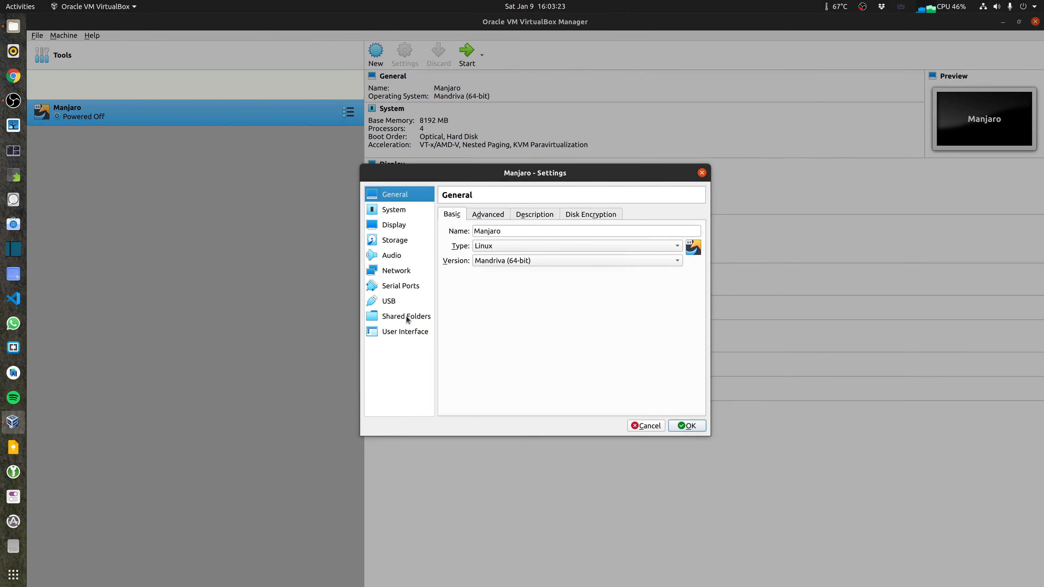
{"action": "left_click", "coordinate": [393, 227]}
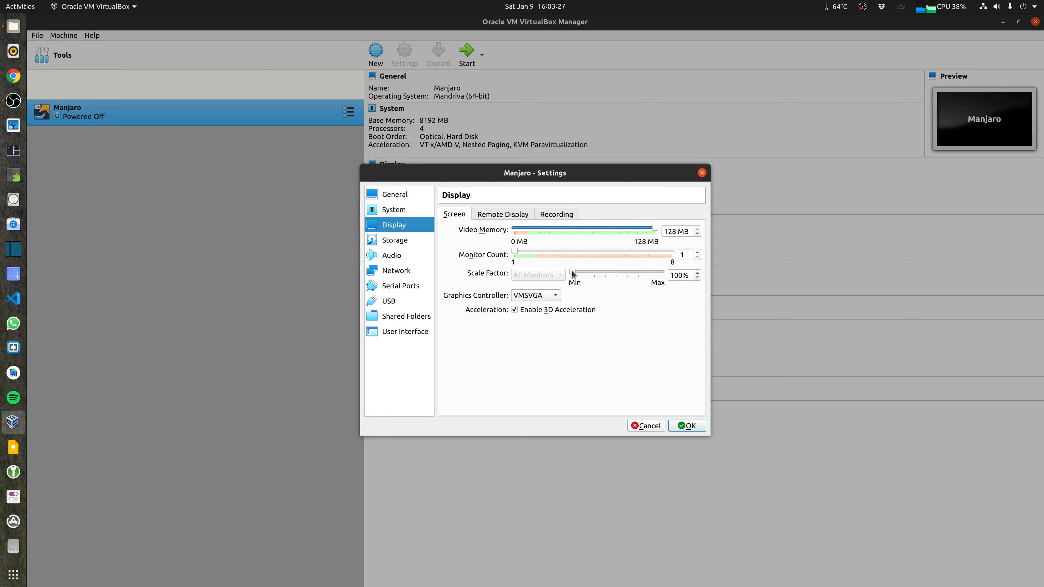
{"action": "left_click_drag", "start_coordinate": [573, 275], "coordinate": [595, 276]}
{"action": "left_click", "coordinate": [694, 428]}
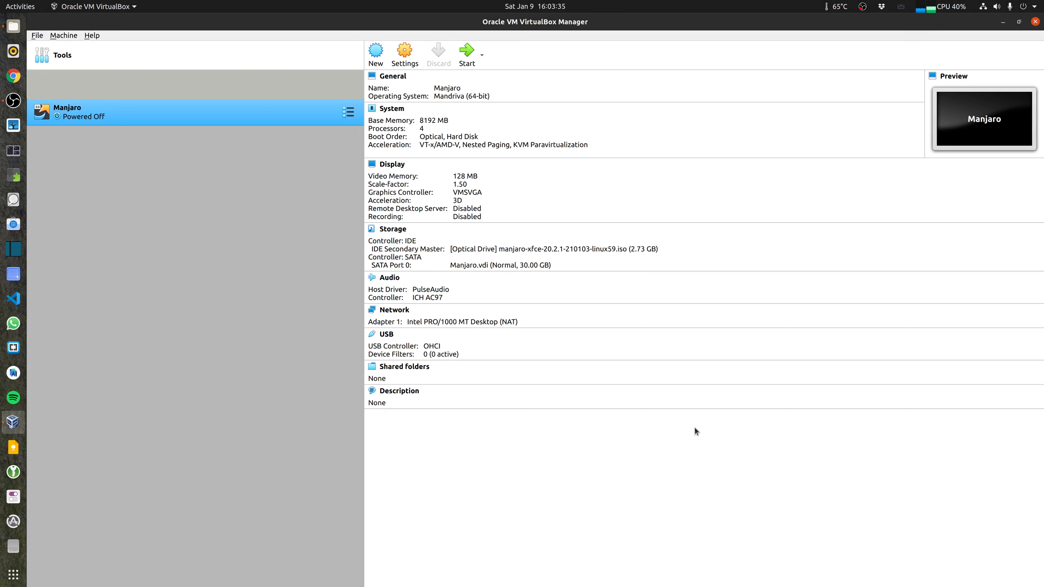
Step: Start the Manjaro virtual machine and boot the live system with proprietary drivers
{"action": "left_click", "coordinate": [466, 50]}
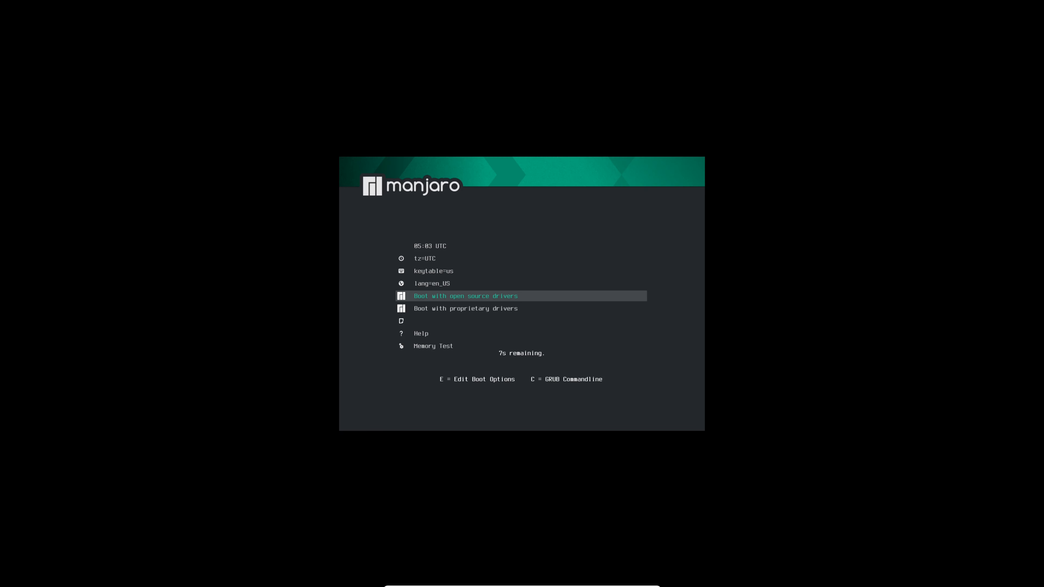
{"action": "key", "text": "Down"}
{"action": "key", "text": "Return"}
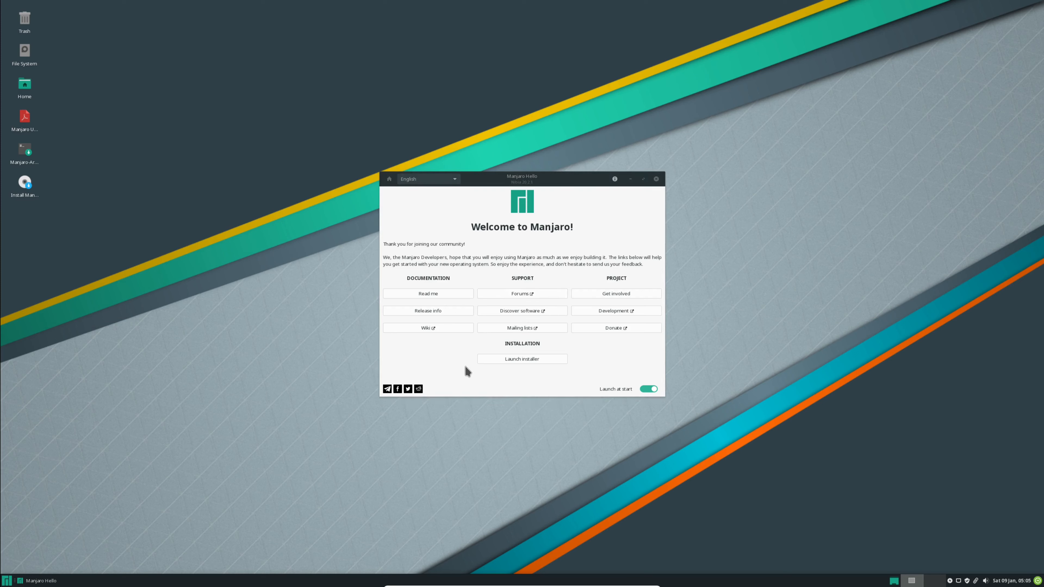
Step: Launch the Manjaro installer and choose American English as its language
{"action": "left_click", "coordinate": [518, 362]}
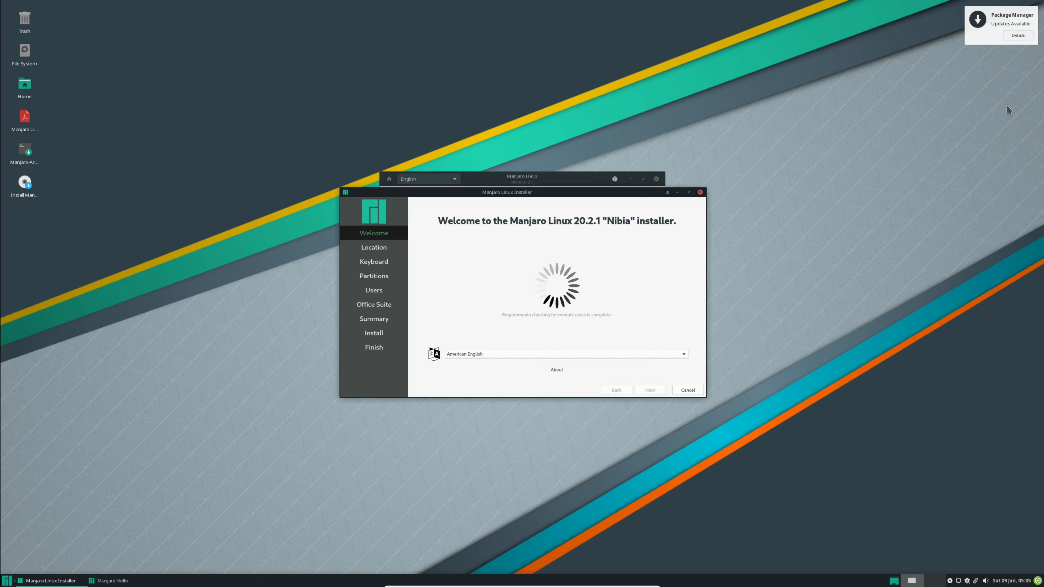
{"action": "left_click", "coordinate": [510, 353]}
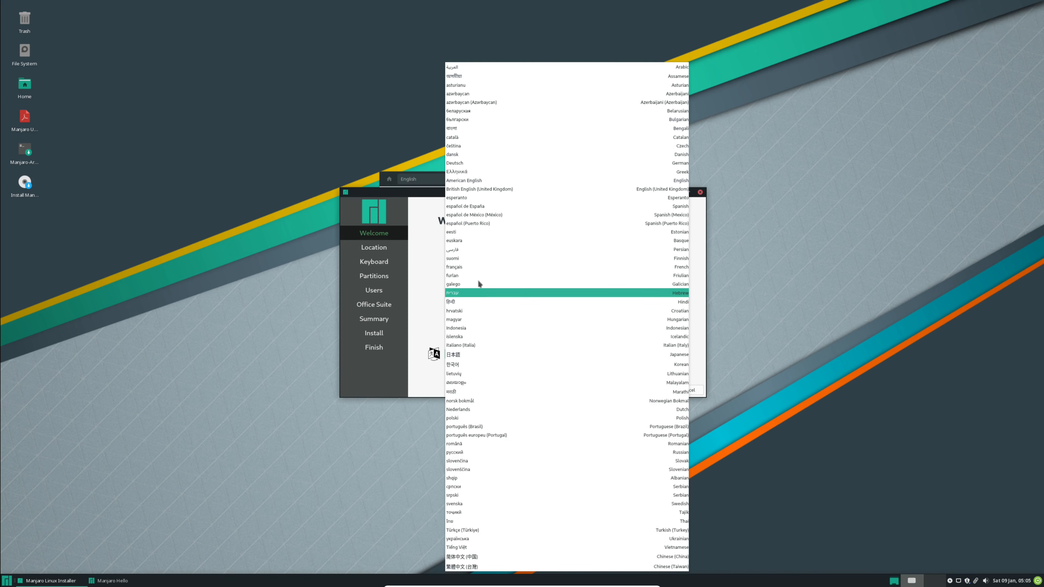
{"action": "left_click", "coordinate": [466, 183]}
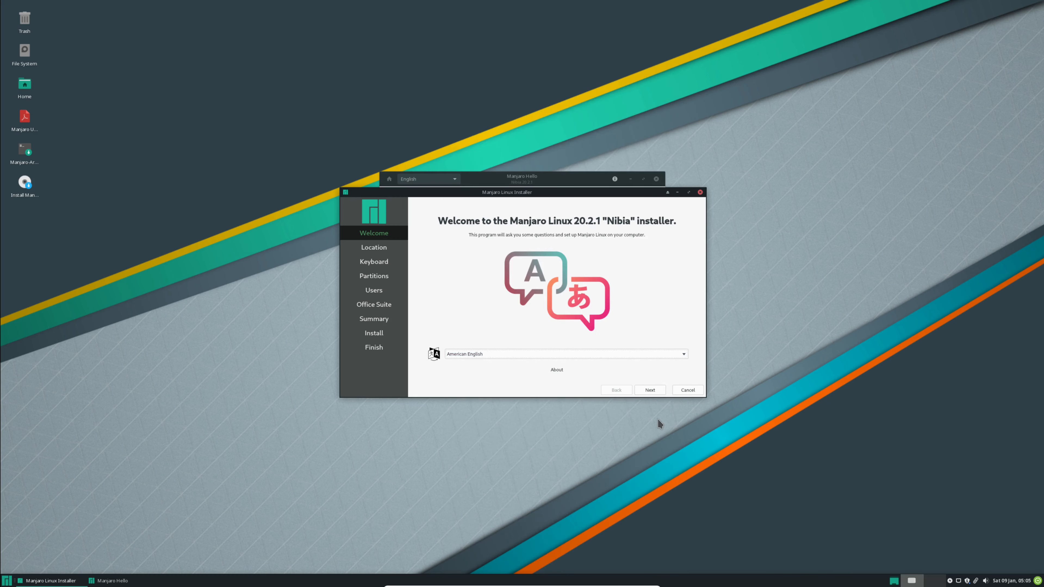
{"action": "left_click", "coordinate": [651, 391]}
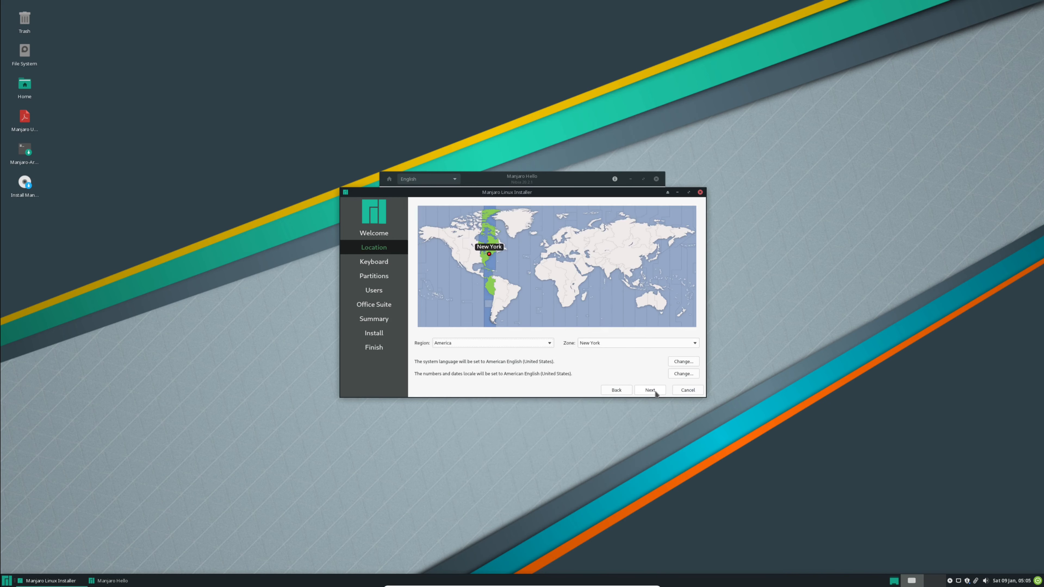
Step: Set the location to Australia/Sydney and accept the English (Australian) keyboard layout
{"action": "left_click", "coordinate": [665, 306]}
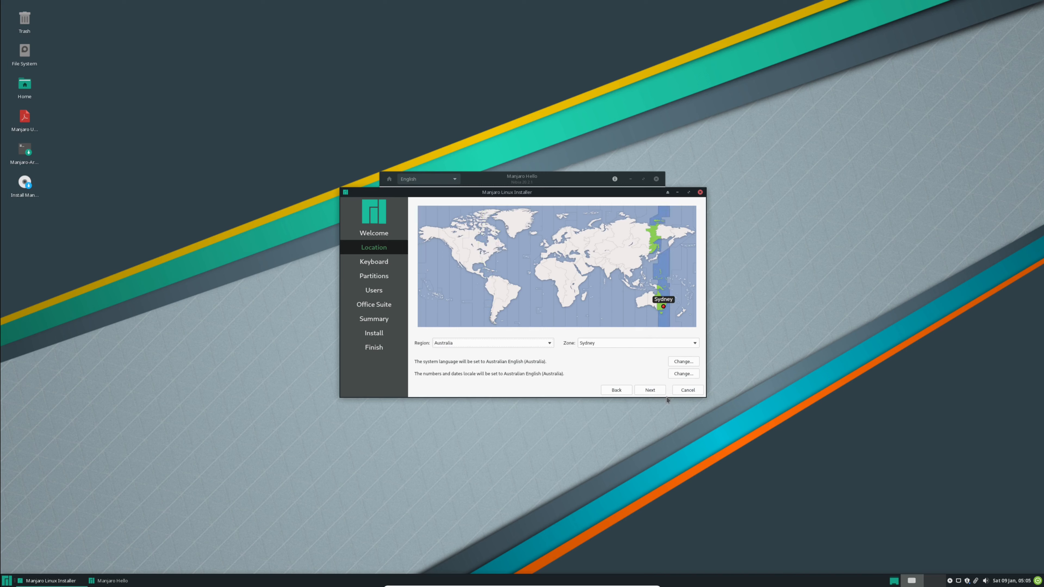
{"action": "left_click", "coordinate": [658, 391]}
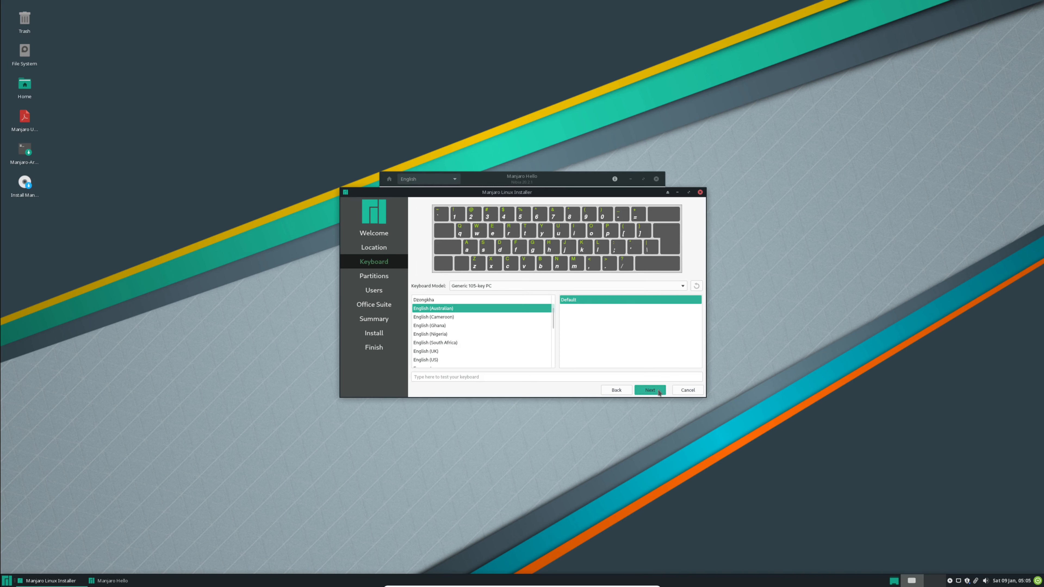
{"action": "left_click", "coordinate": [657, 390]}
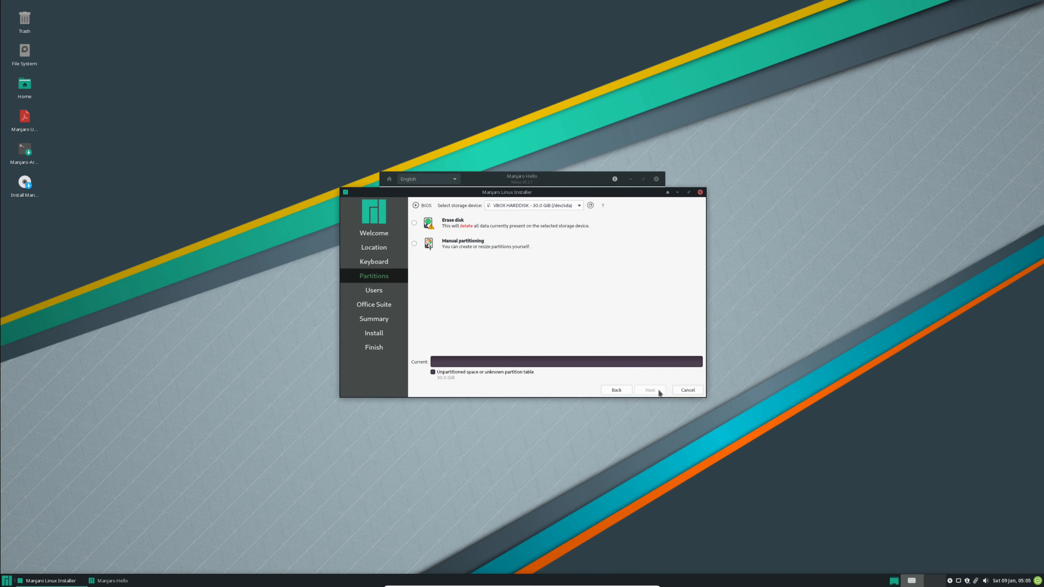
Step: Choose Erase disk with Swap (with Hibernate) for the VBOX HARDDISK partitioning and continue
{"action": "left_click", "coordinate": [415, 223]}
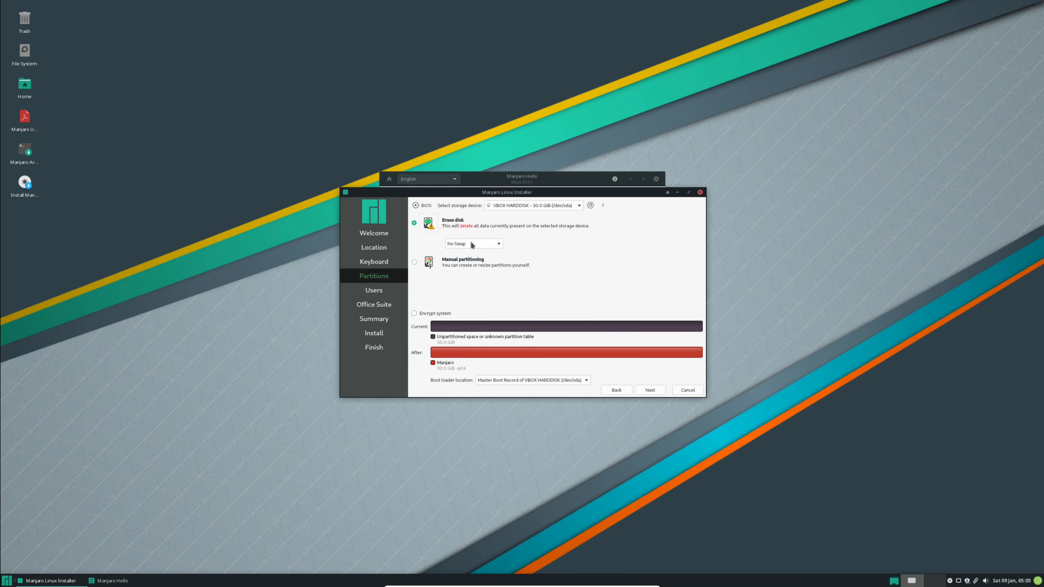
{"action": "left_click", "coordinate": [472, 245]}
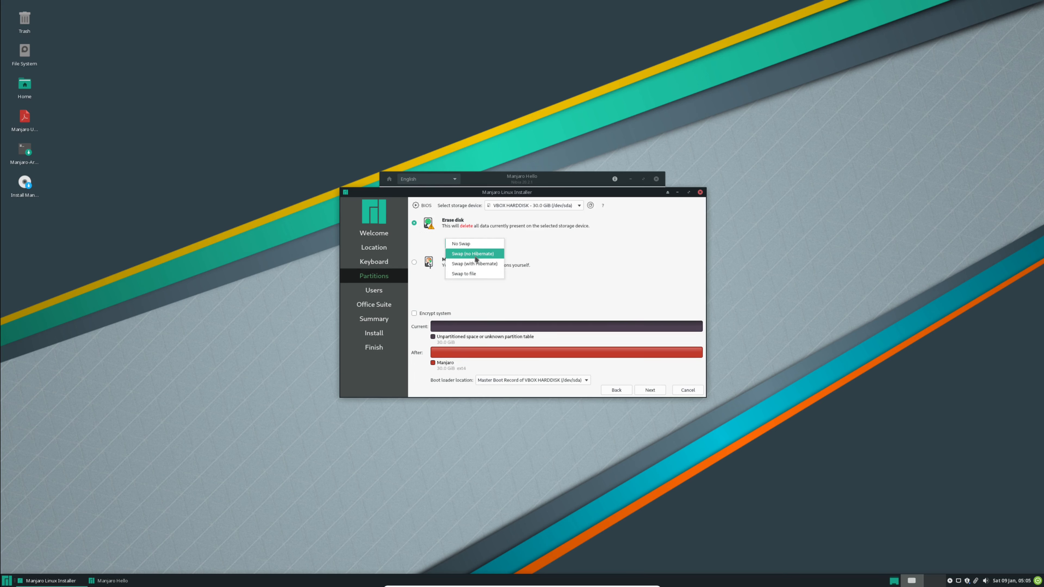
{"action": "left_click", "coordinate": [479, 264]}
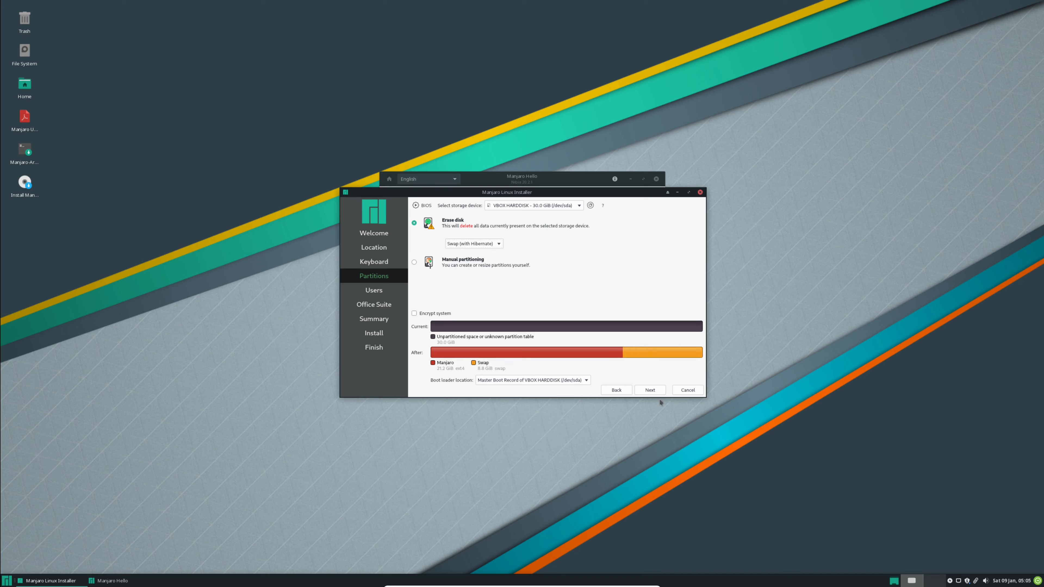
{"action": "left_click", "coordinate": [650, 389]}
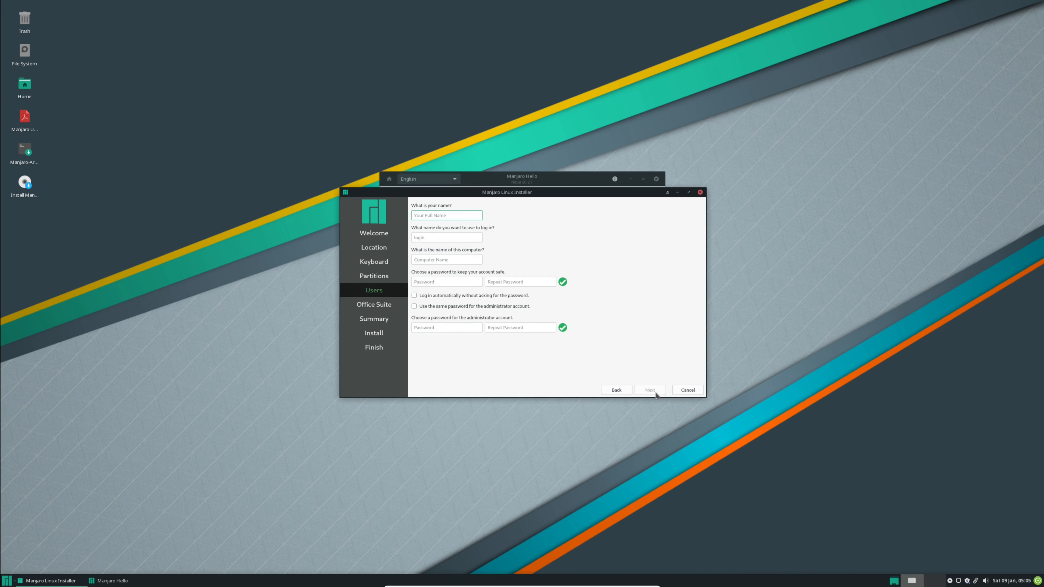
Step: Enter the account's name on the Users page, keeping the suggested login and computer names
{"action": "type", "text": "Mon2"}
{"action": "key", "text": "Tab"}
{"action": "key", "text": "Tab"}
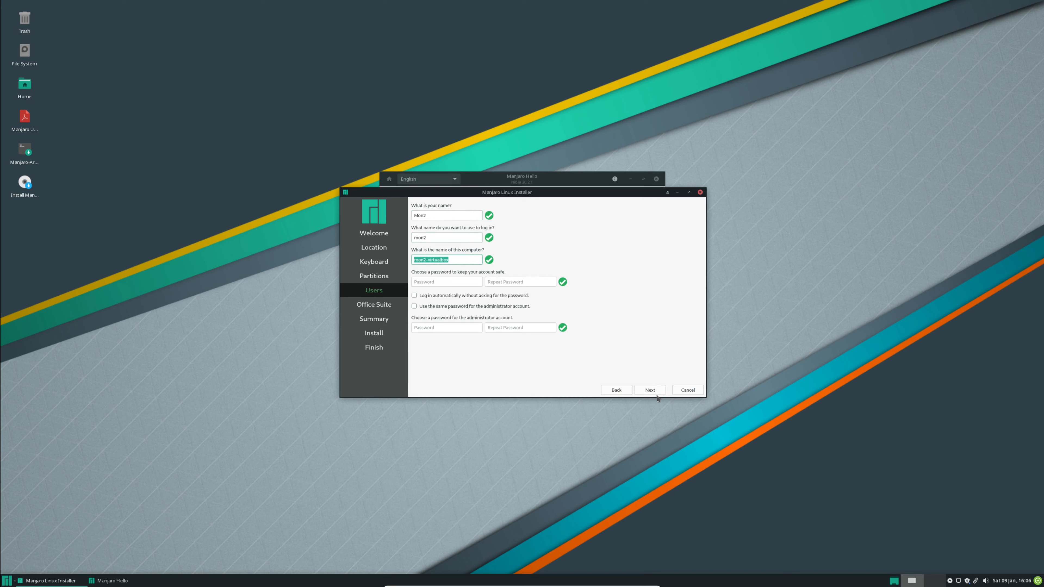
Step: Enter and repeat the user account password, leaving the administrator password empty, and continue
{"action": "key", "text": "Tab"}
{"action": "type", "text": "••••••"}
{"action": "key", "text": "Tab"}
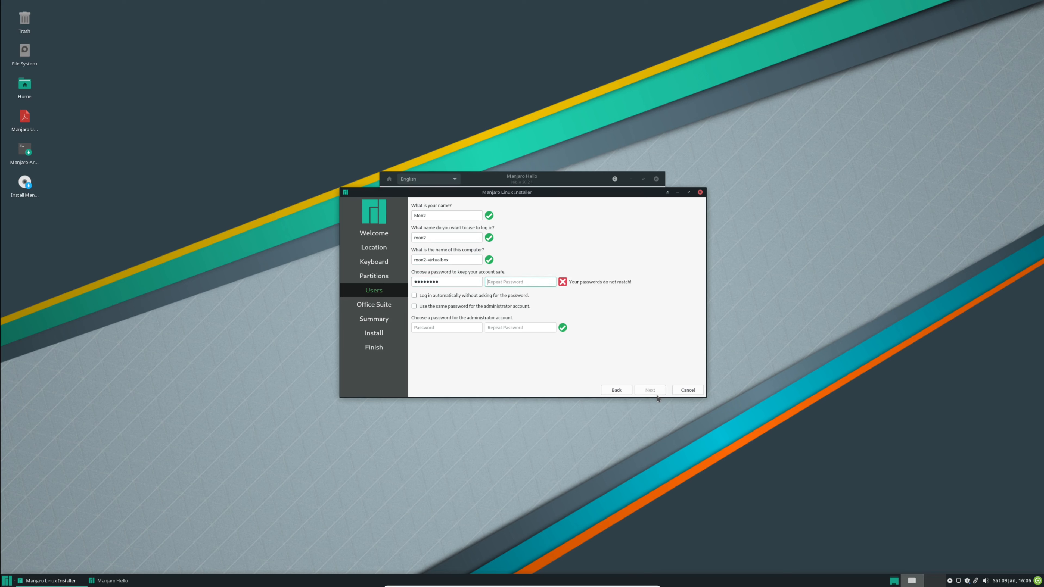
{"action": "type", "text": "•••••••••"}
{"action": "key", "text": "Tab"}
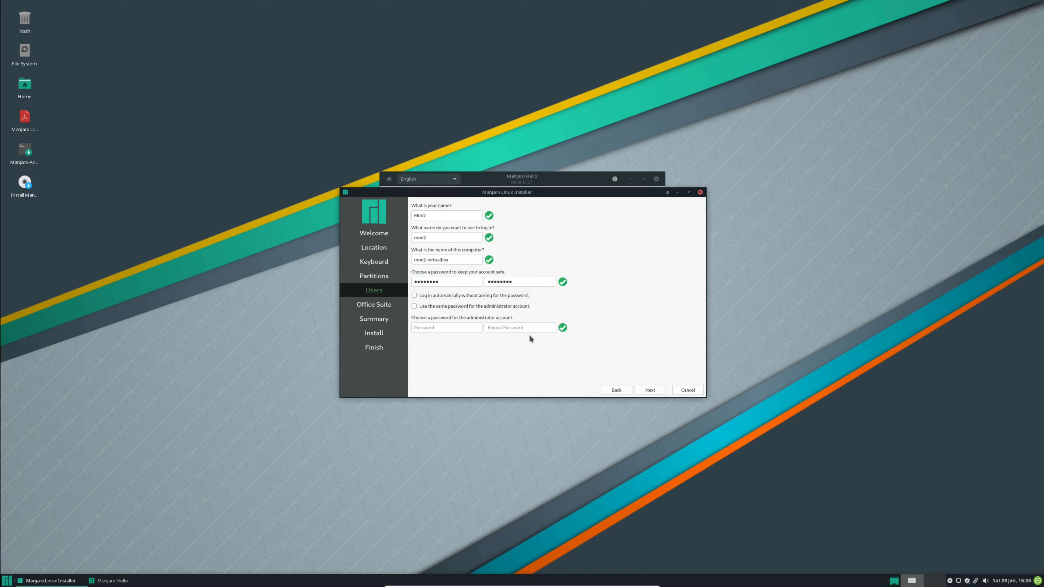
{"action": "left_click", "coordinate": [644, 391]}
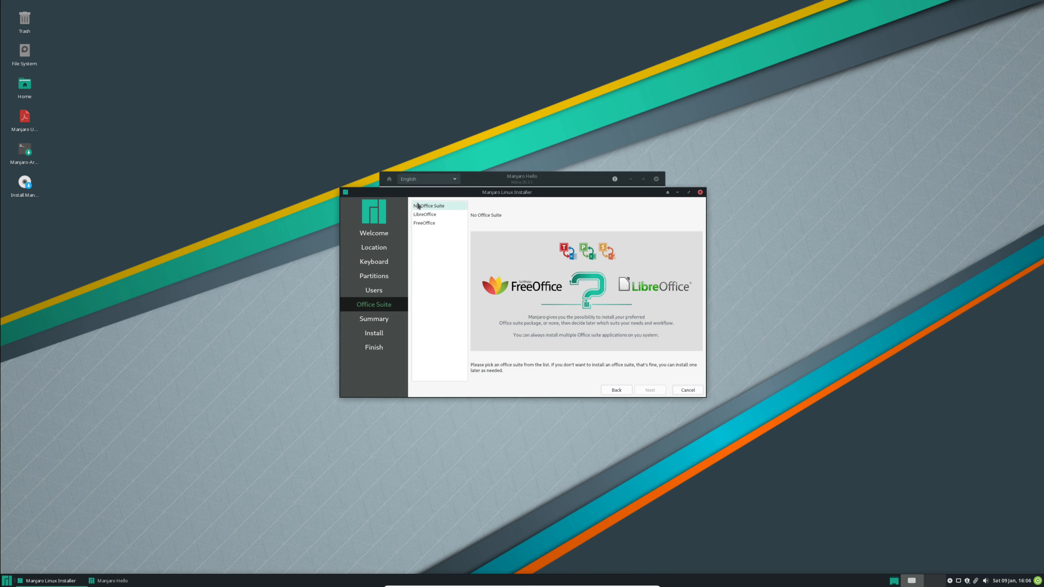
Step: Choose FreeOffice as the office suite and start the installation from the summary
{"action": "left_click", "coordinate": [425, 227]}
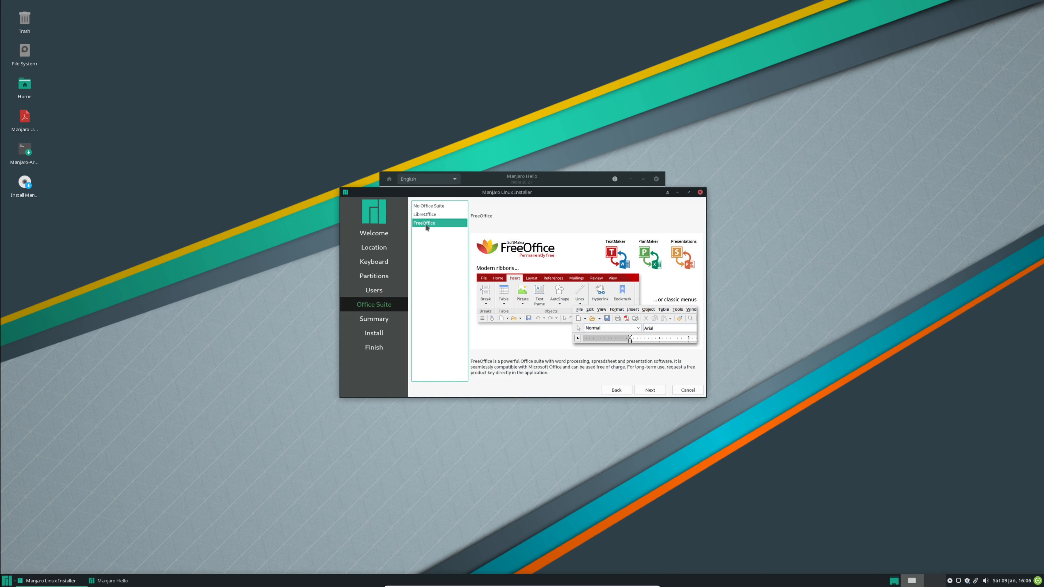
{"action": "left_click", "coordinate": [646, 393]}
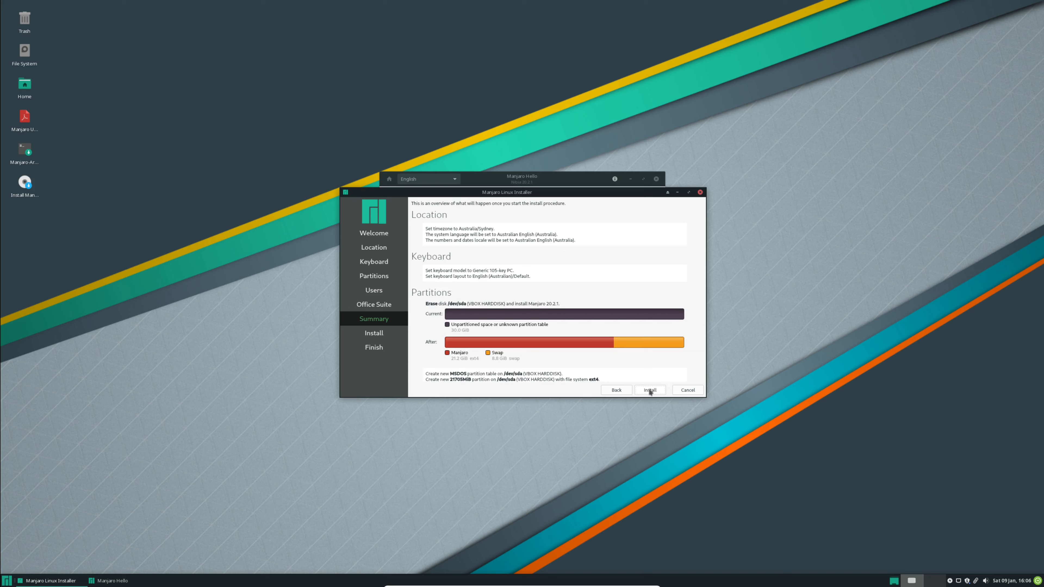
{"action": "left_click", "coordinate": [648, 394]}
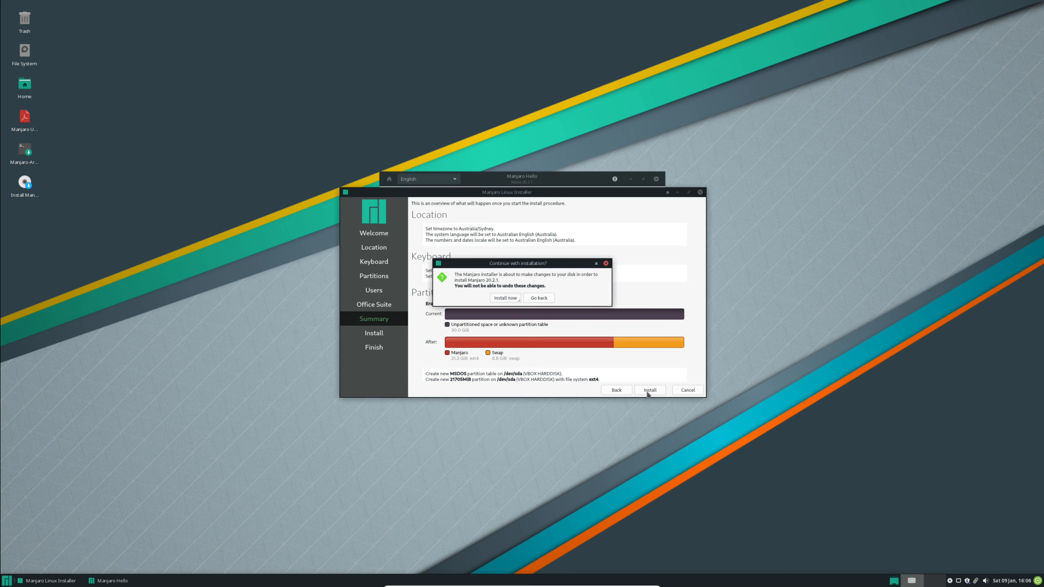
{"action": "left_click", "coordinate": [512, 300]}
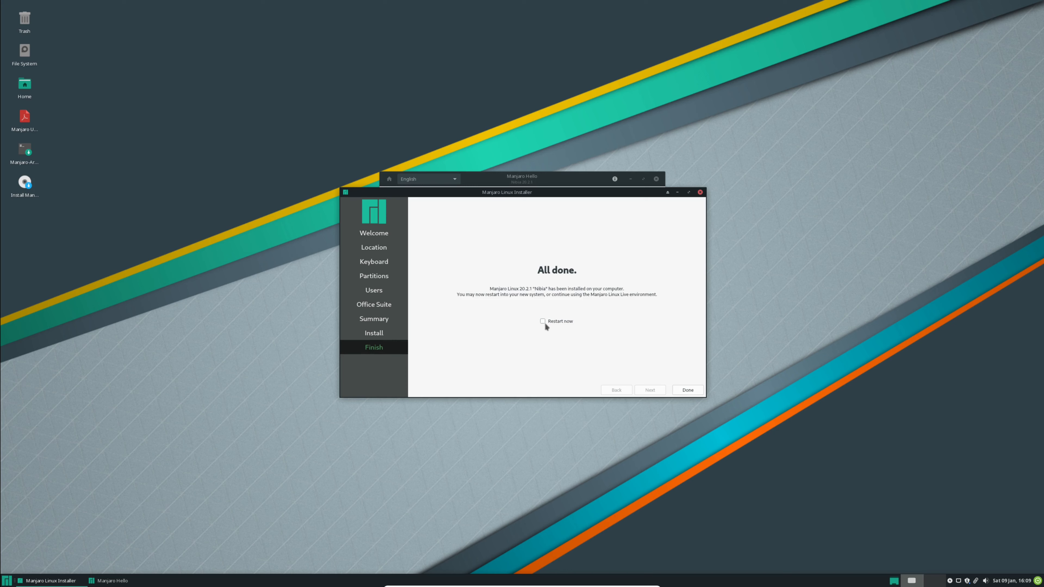
Step: Finish the installer with a restart and remove the Manjaro ISO from the virtual optical drive
{"action": "left_click", "coordinate": [685, 390]}
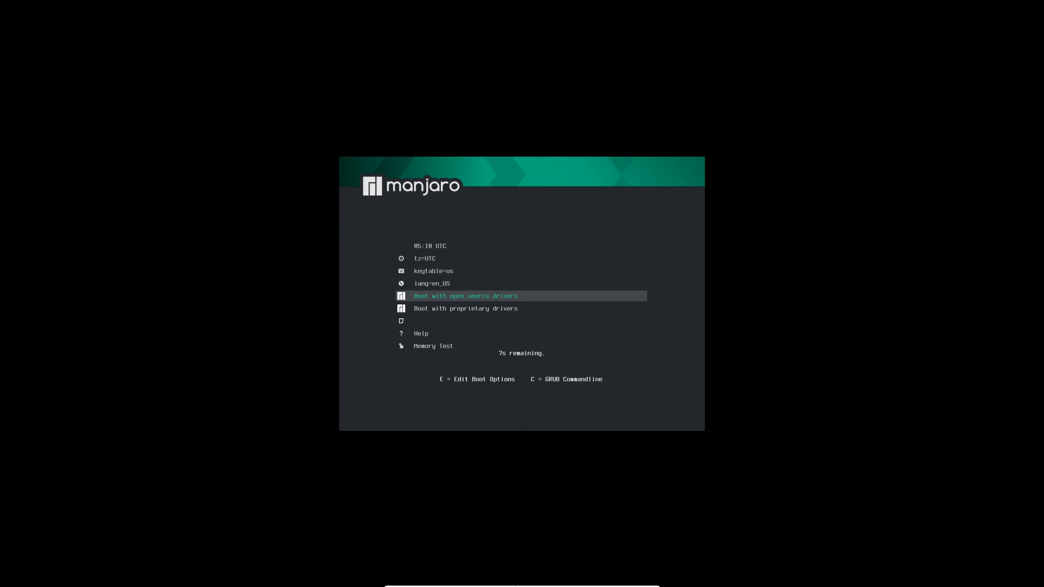
{"action": "left_click", "coordinate": [534, 582]}
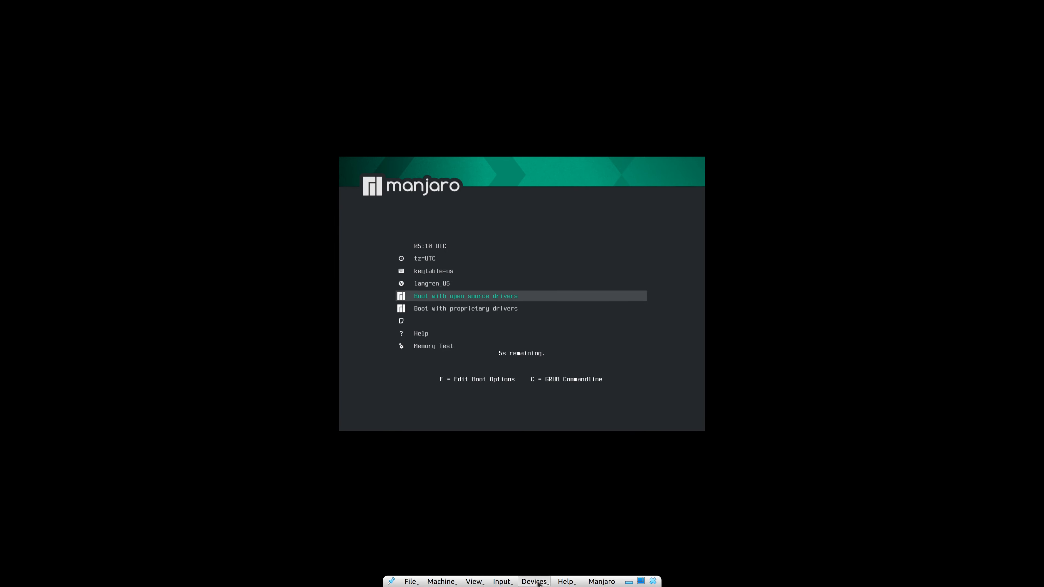
{"action": "mouse_move", "coordinate": [553, 499]}
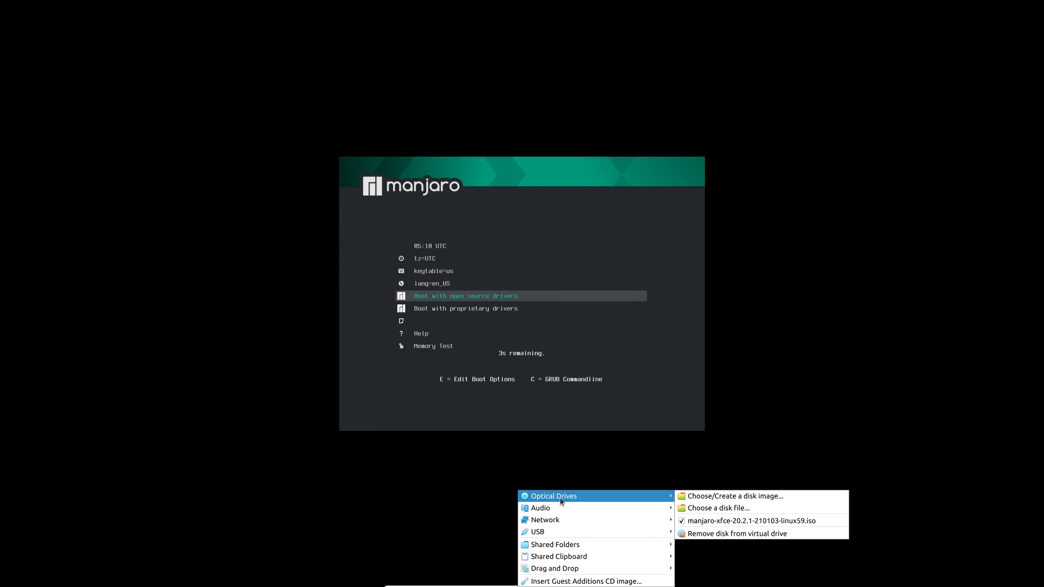
{"action": "left_click", "coordinate": [733, 534]}
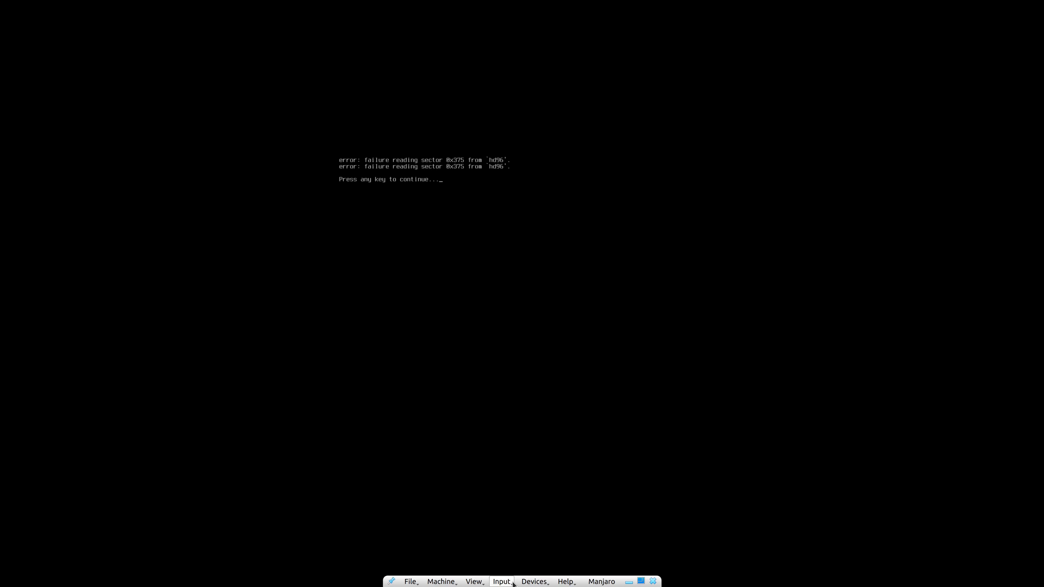
Step: Reset the Manjaro virtual machine and confirm the reset so it boots into the installed system
{"action": "left_click", "coordinate": [440, 581]}
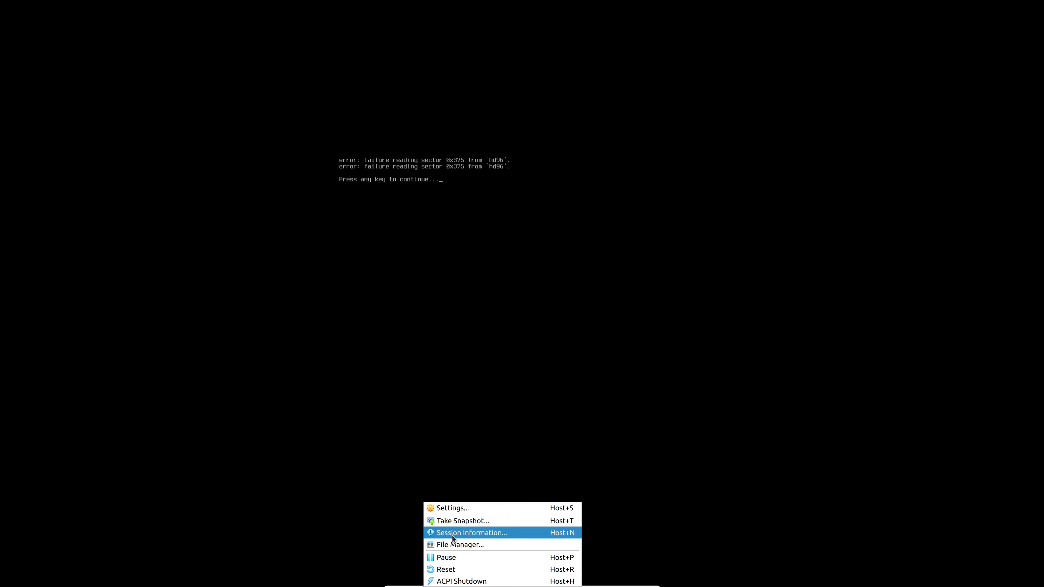
{"action": "left_click", "coordinate": [445, 569]}
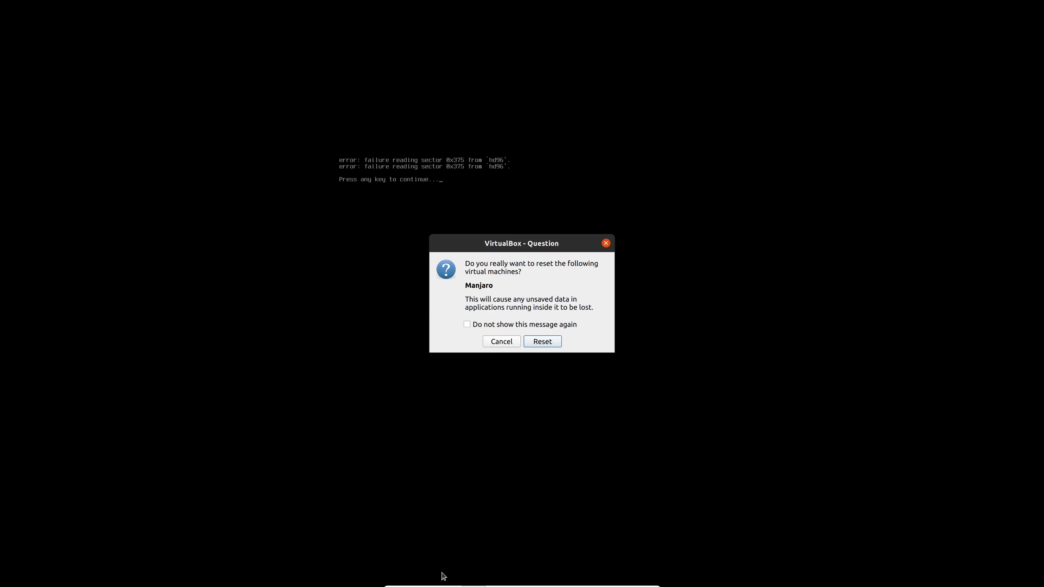
{"action": "left_click", "coordinate": [530, 344]}
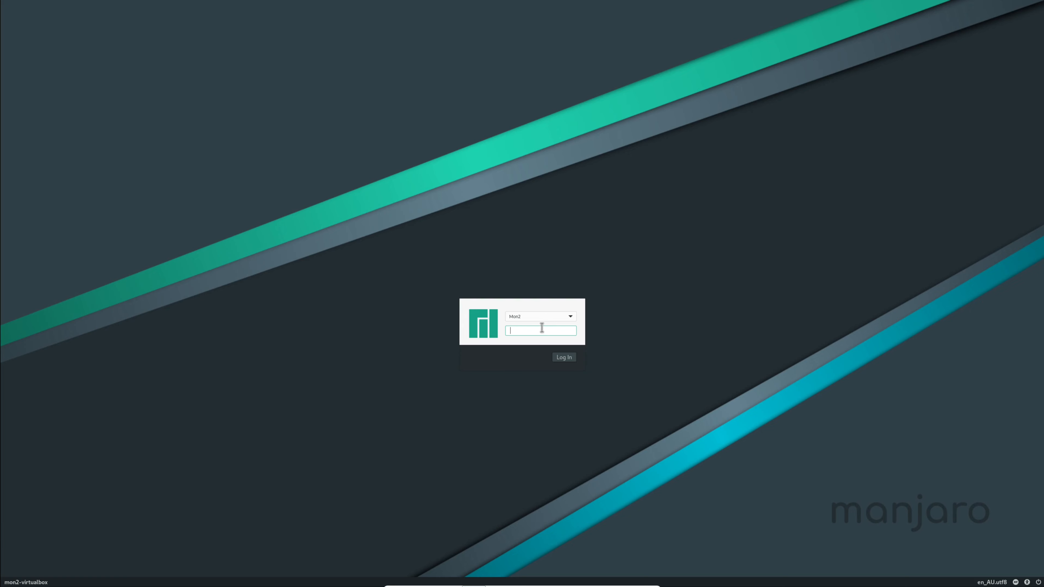
Step: Log in to the installed Manjaro system by entering the user account password
{"action": "type", "text": "••••••"}
{"action": "key", "text": "Return"}
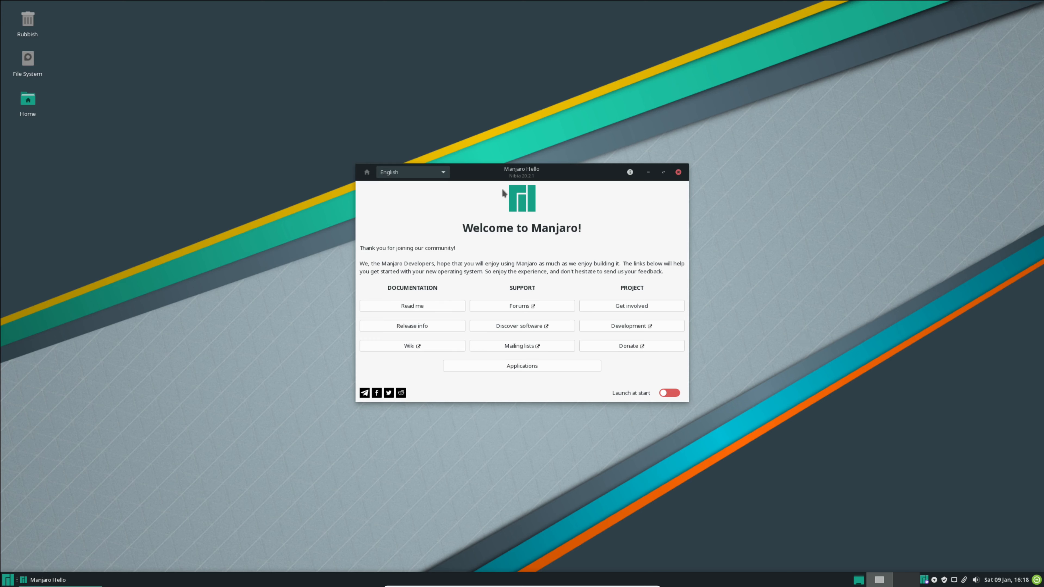
Step: View the release info from the Manjaro Hello window, and search the applications for XFCE to open About Xfce
{"action": "left_click", "coordinate": [426, 323]}
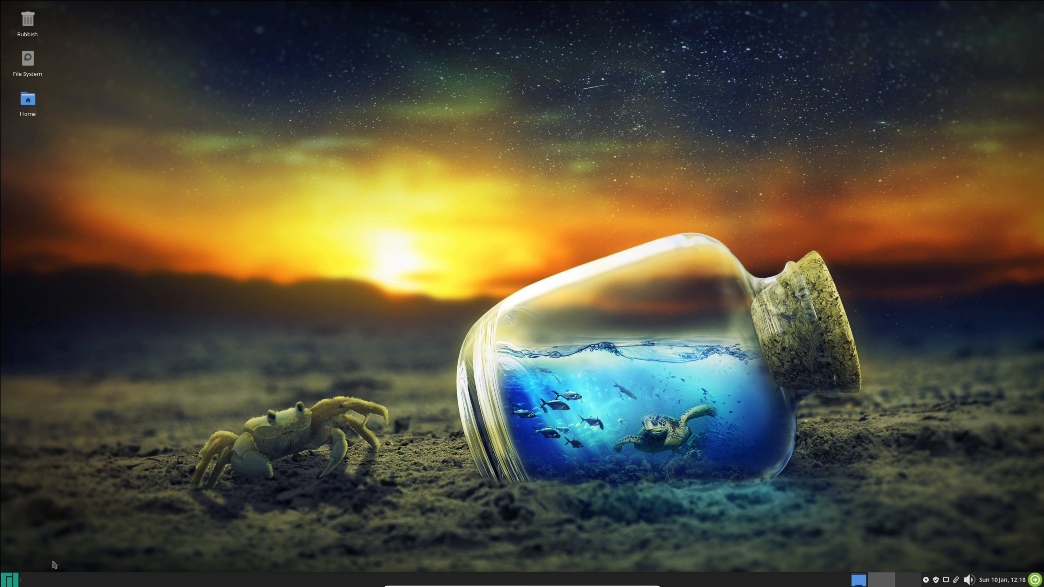
{"action": "left_click", "coordinate": [10, 580]}
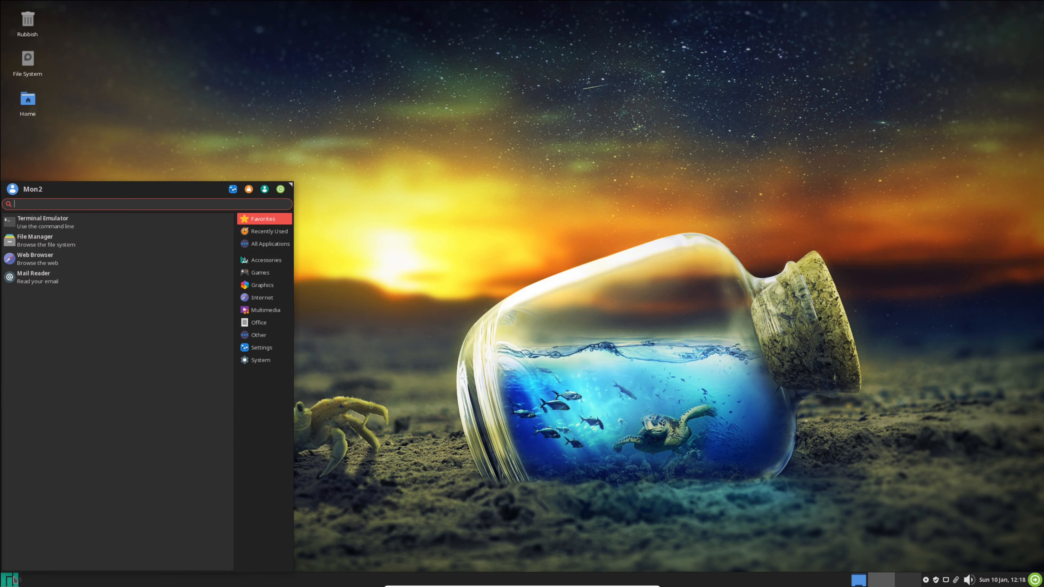
{"action": "type", "text": "XFCE"}
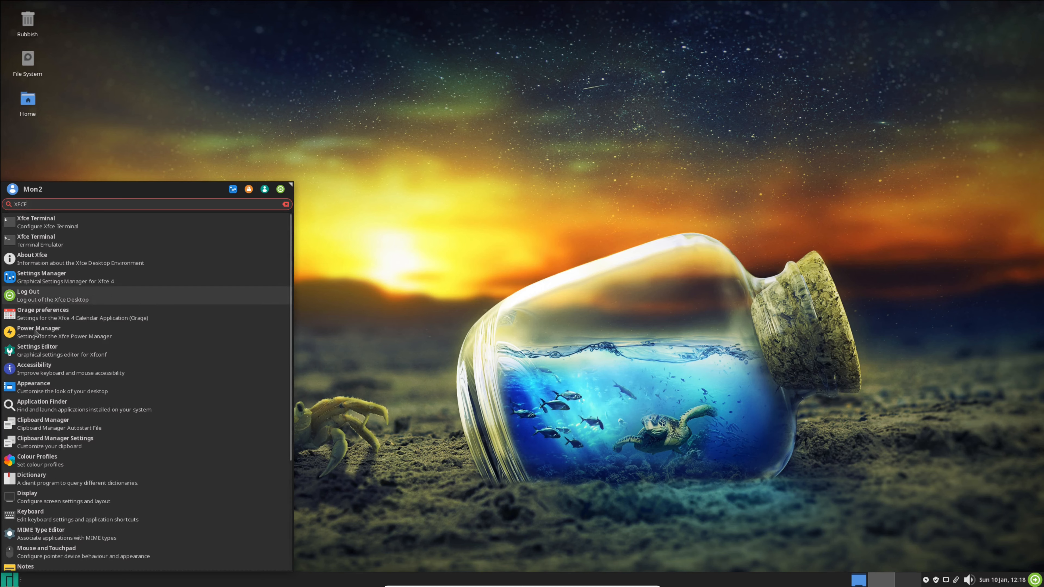
{"action": "left_click", "coordinate": [33, 262]}
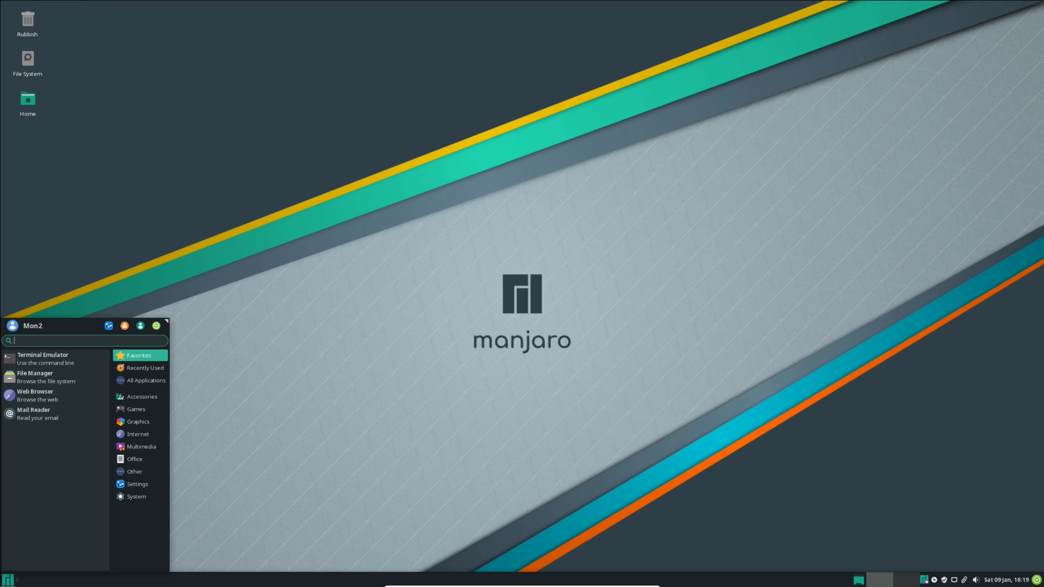
Step: Enlarge the applications menu to about twice its height and width
{"action": "left_click", "coordinate": [251, 380]}
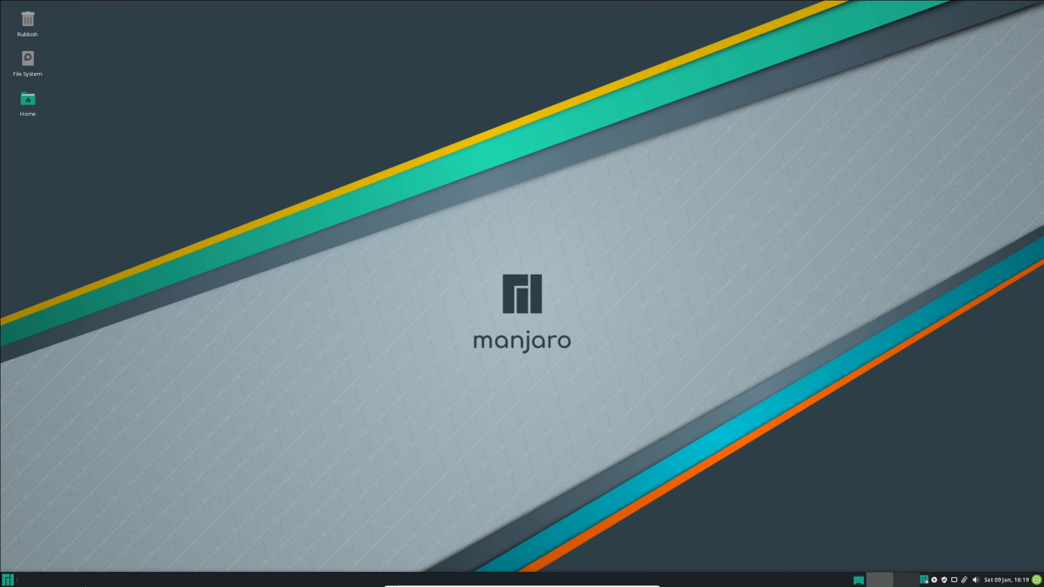
{"action": "left_click", "coordinate": [8, 579]}
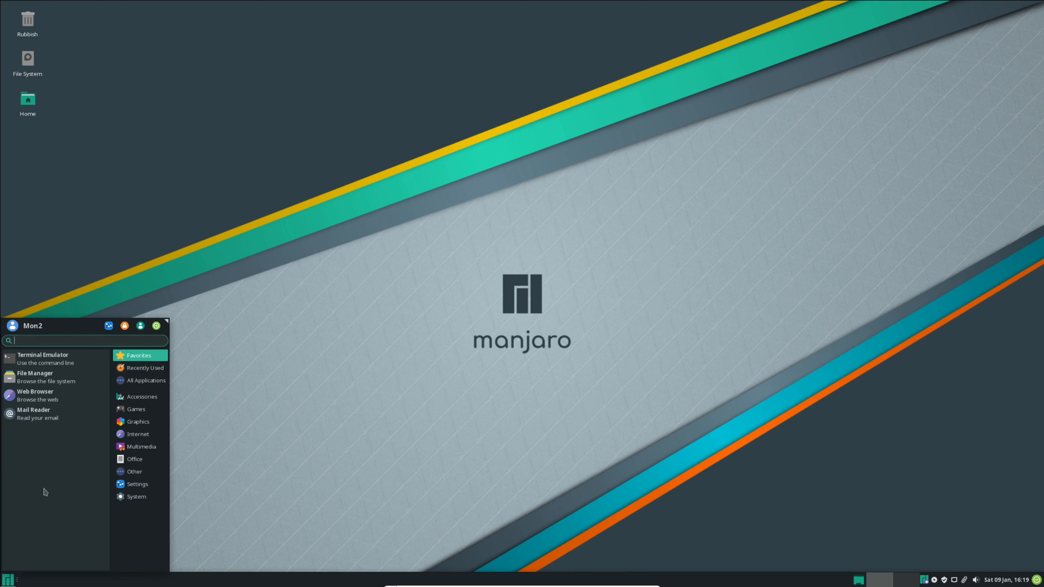
{"action": "left_click_drag", "start_coordinate": [167, 320], "coordinate": [291, 186]}
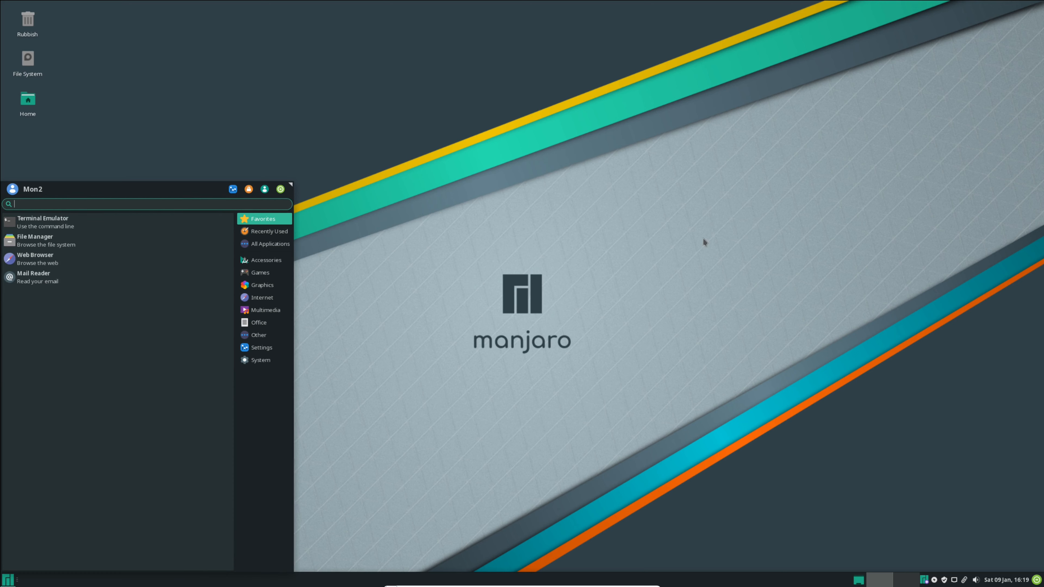
Step: Open the user profile editor and cancel it without changes, and bring up the log-out options
{"action": "left_click", "coordinate": [13, 189]}
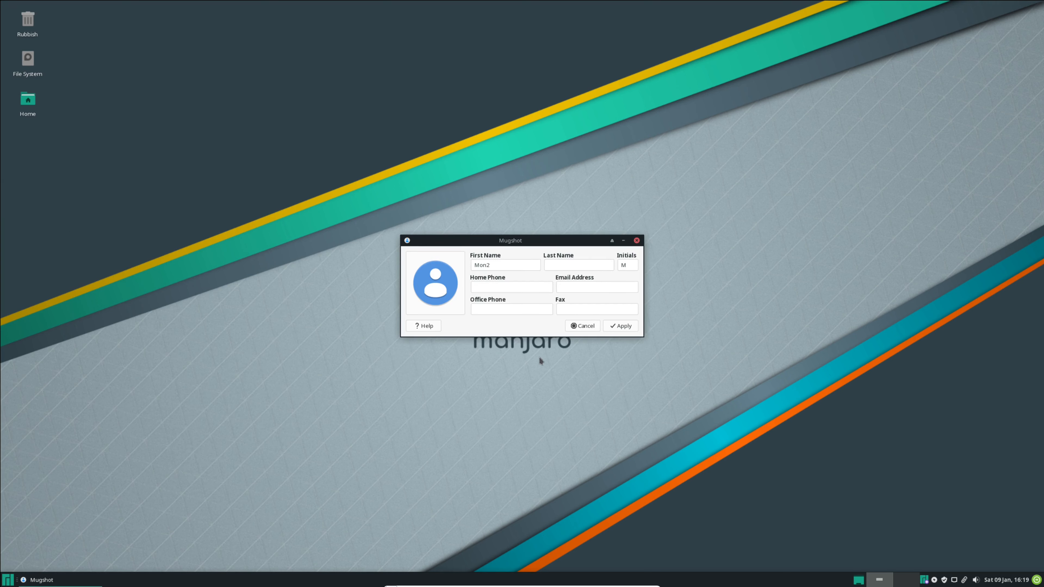
{"action": "left_click", "coordinate": [586, 329]}
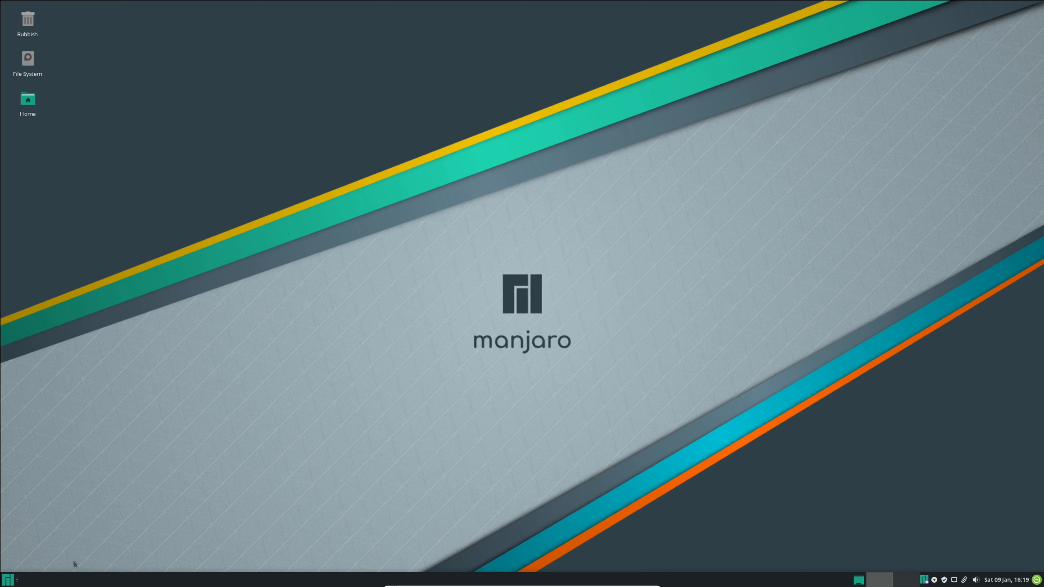
{"action": "left_click", "coordinate": [9, 581]}
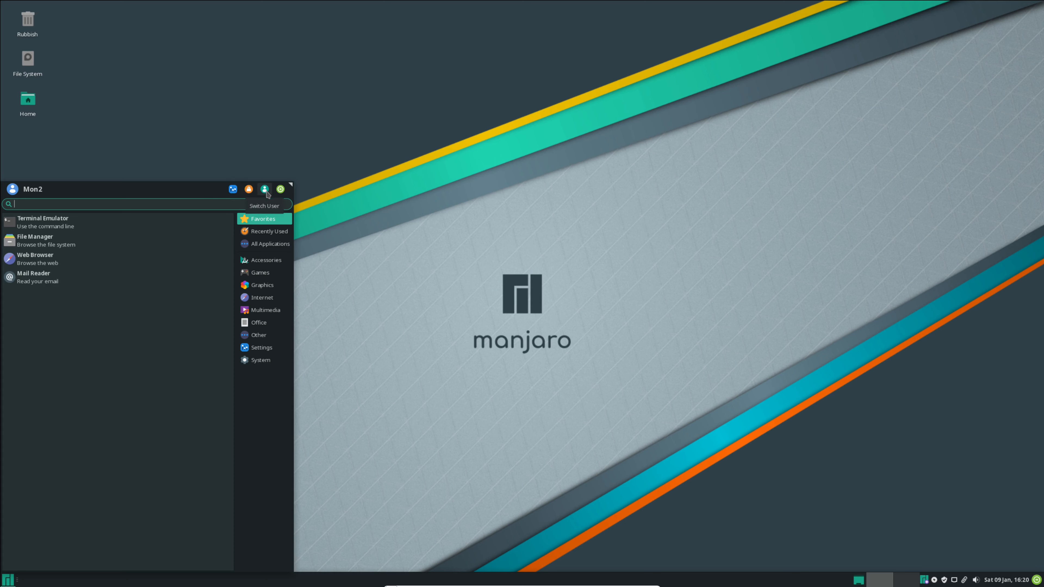
{"action": "left_click", "coordinate": [280, 189]}
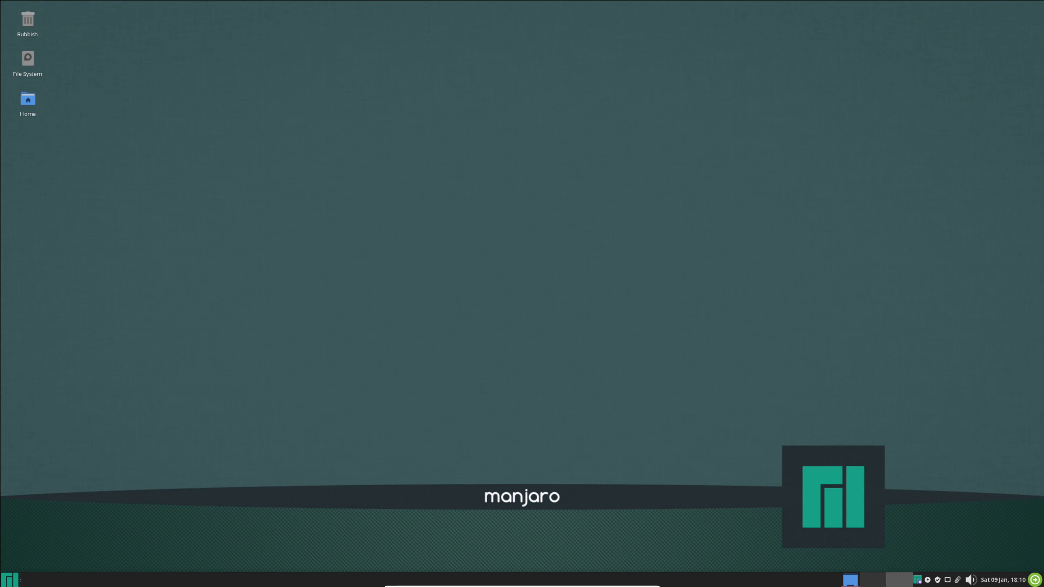
Step: Open the options of the Manjaro notifier that offers kernels and language packages
{"action": "right_click", "coordinate": [917, 580]}
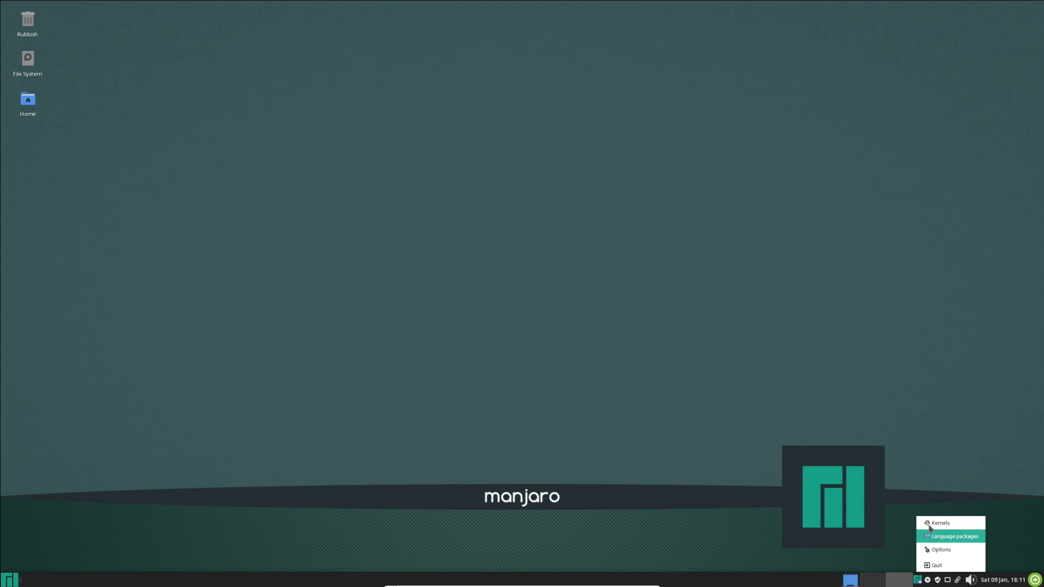
{"action": "left_click", "coordinate": [941, 551]}
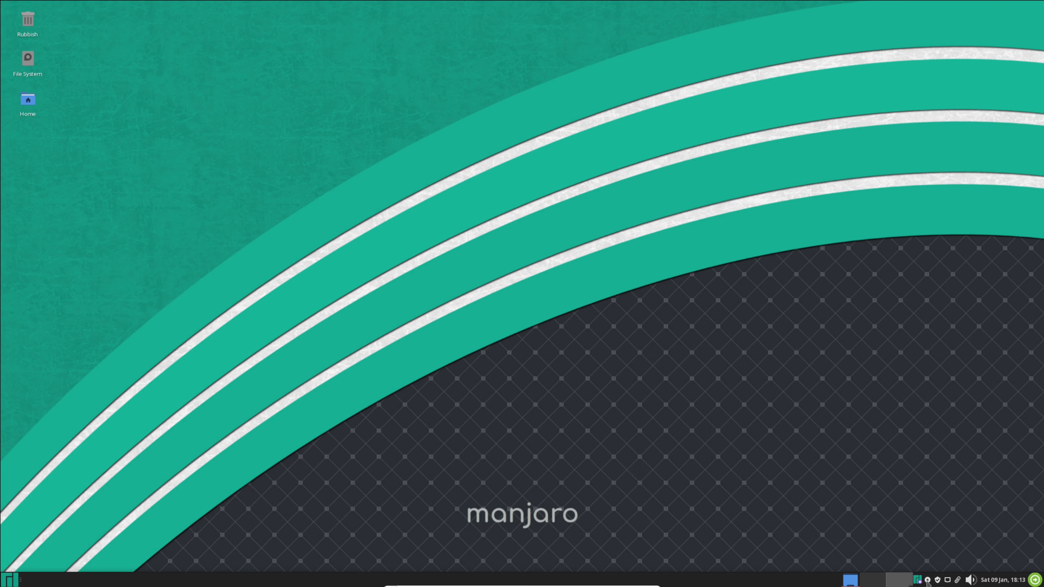
Step: Open the power manager settings, and close the Add/Remove Software window after viewing its featured applications
{"action": "left_click", "coordinate": [927, 580]}
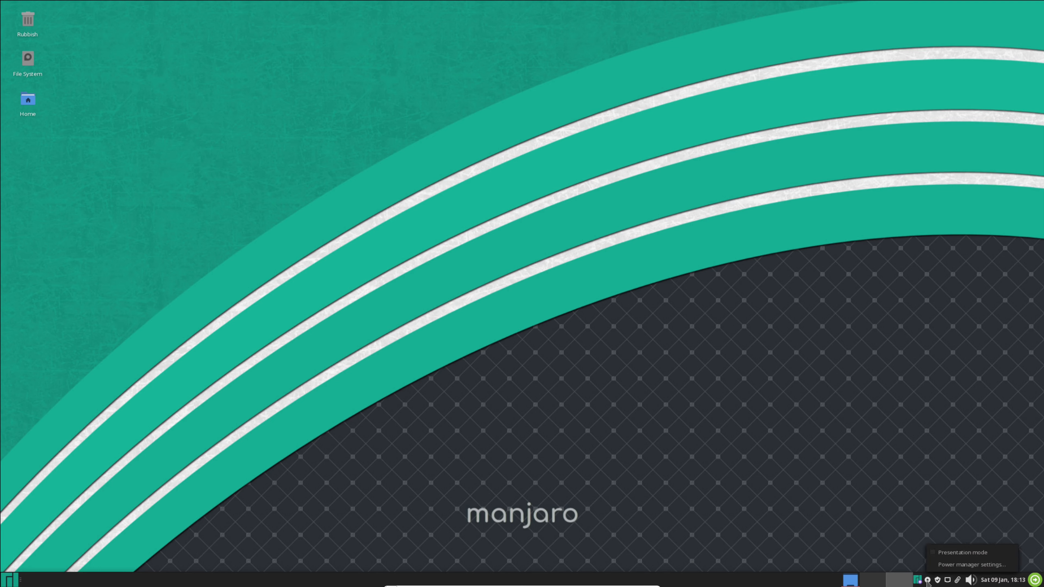
{"action": "left_click", "coordinate": [949, 564]}
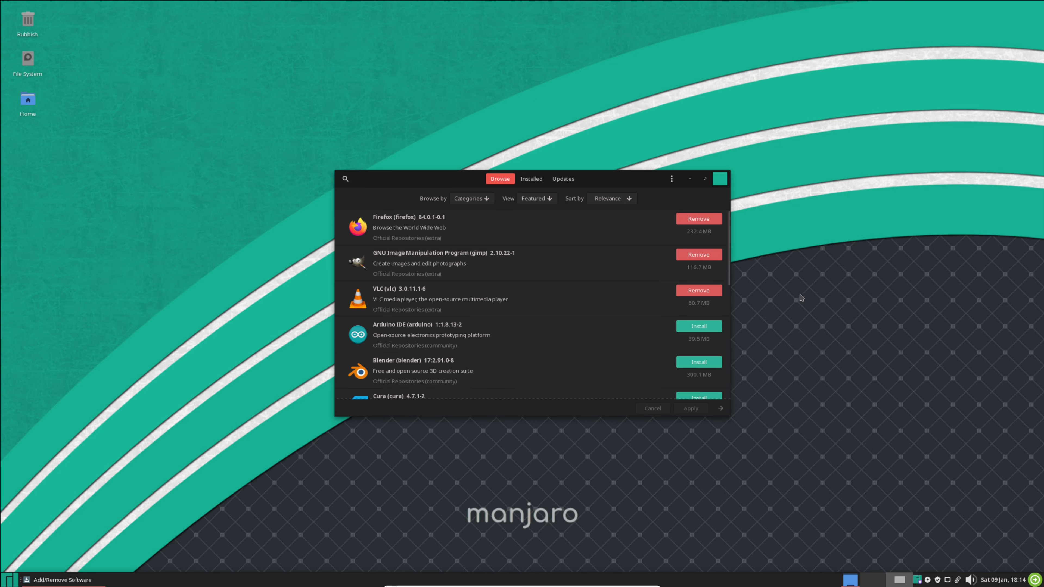
{"action": "left_click", "coordinate": [720, 179]}
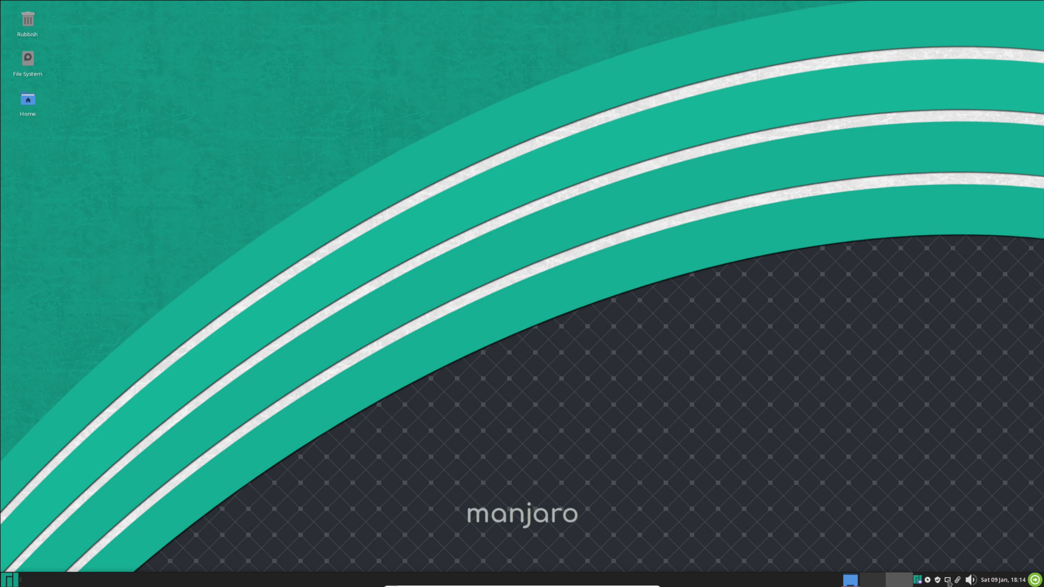
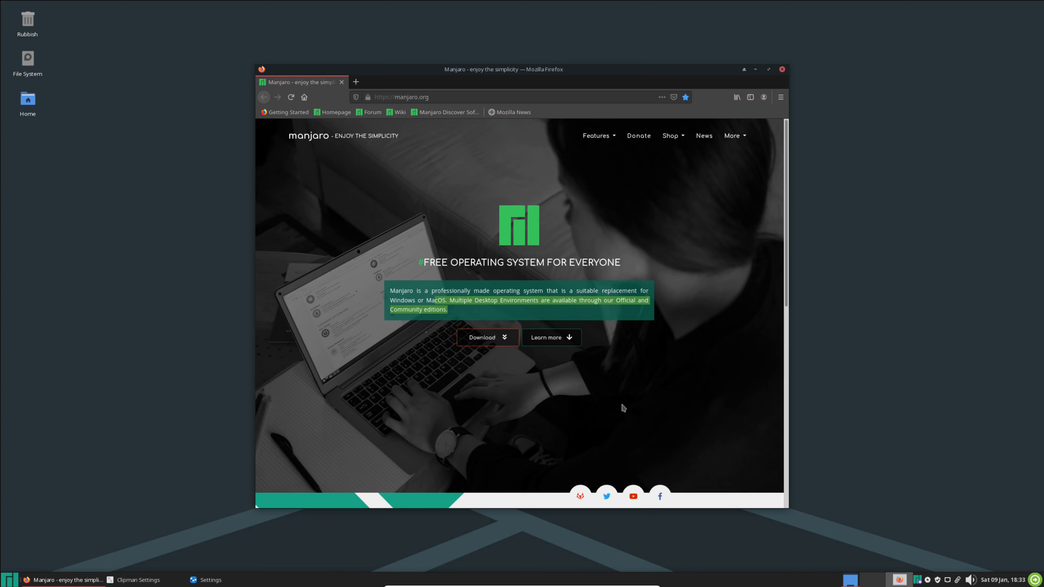
Step: Select part of the "Free Operating System for Everyone" heading on the Manjaro homepage and open the clipboard history
{"action": "left_click_drag", "start_coordinate": [488, 263], "coordinate": [622, 264]}
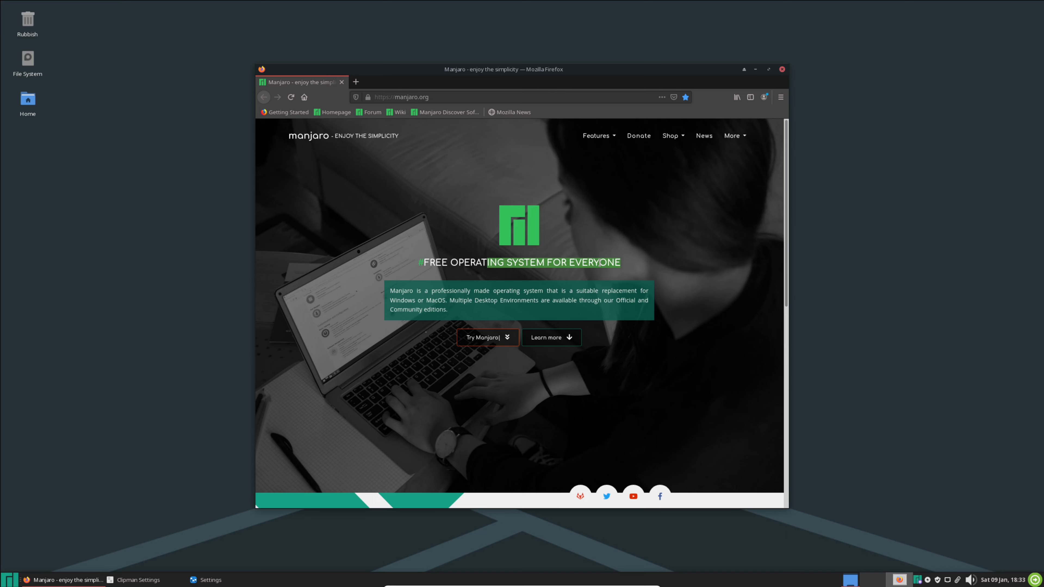
{"action": "left_click", "coordinate": [957, 580]}
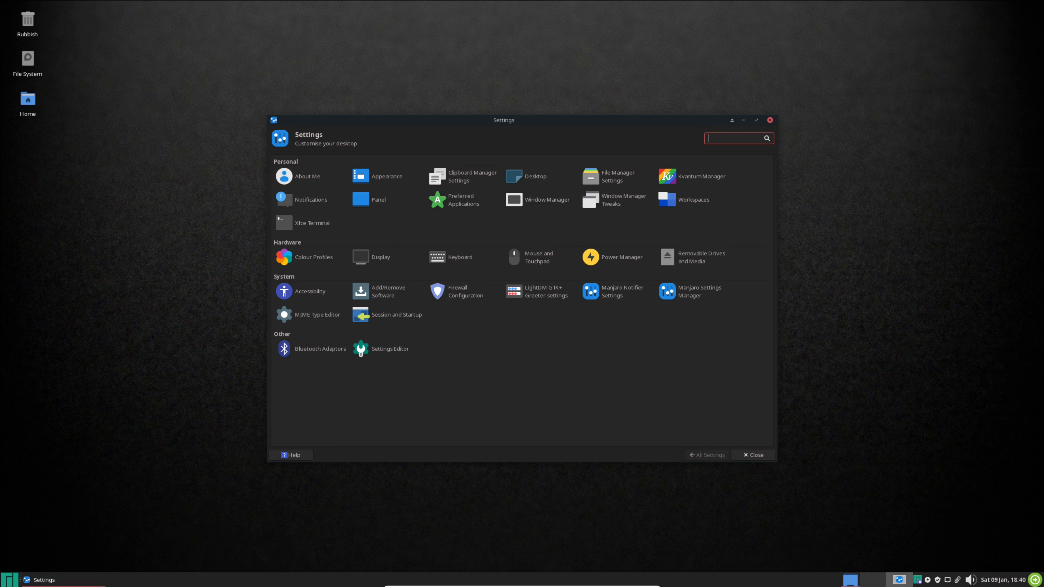
Step: View the desktop background settings and the general notification settings, returning to the settings overview after each
{"action": "left_click", "coordinate": [535, 179]}
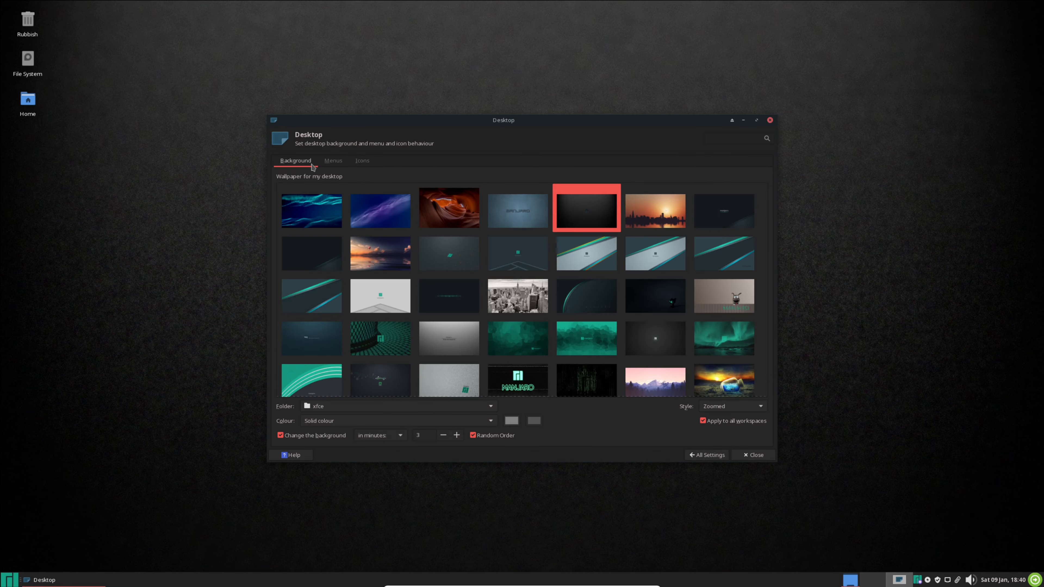
{"action": "left_click", "coordinate": [715, 455]}
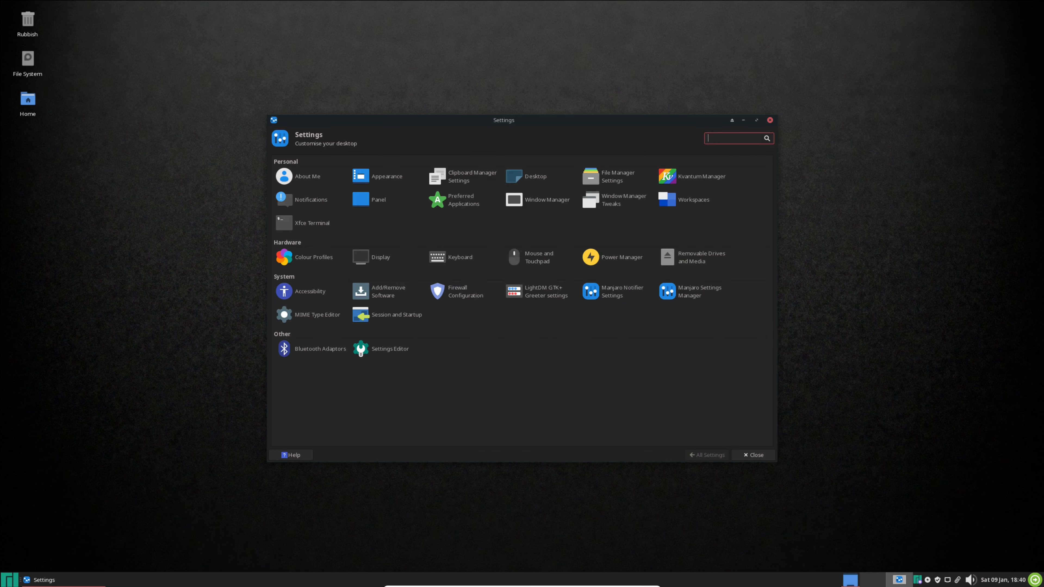
{"action": "left_click", "coordinate": [323, 200]}
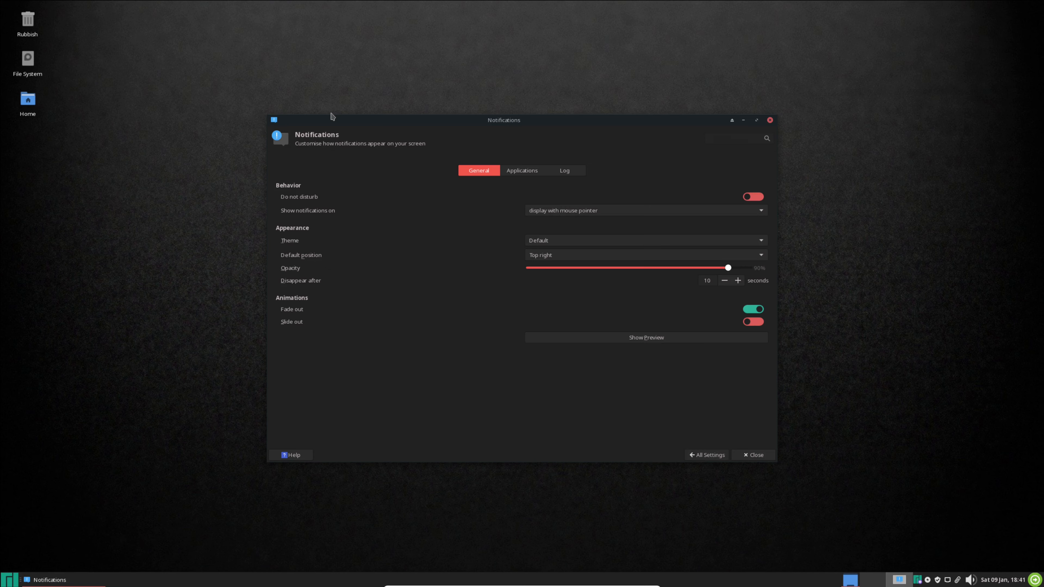
{"action": "left_click", "coordinate": [707, 455]}
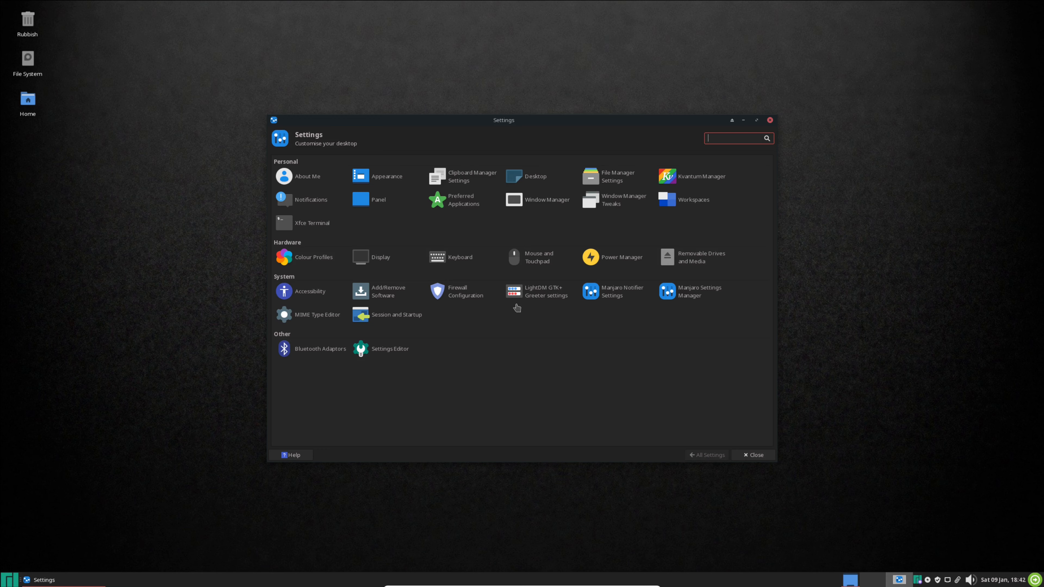
Step: Open the Panel settings and view their display, appearance and items options
{"action": "left_click", "coordinate": [364, 200]}
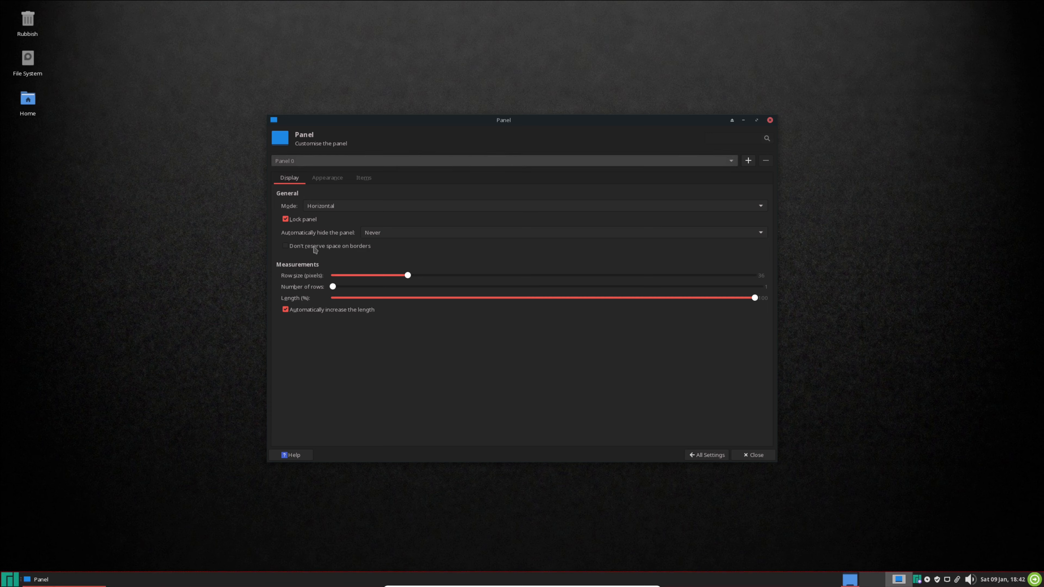
{"action": "left_click", "coordinate": [323, 177]}
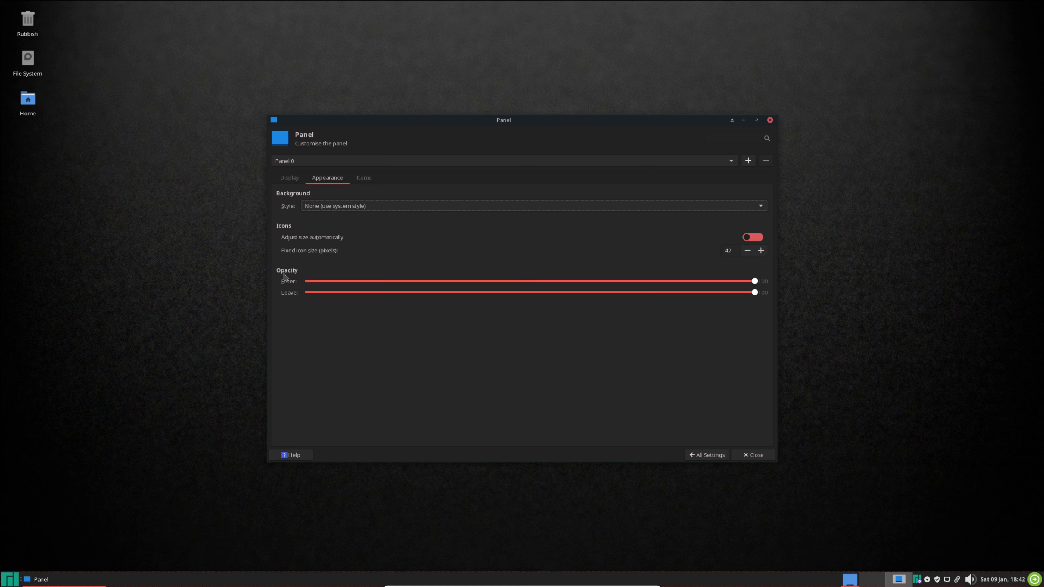
{"action": "left_click", "coordinate": [363, 178]}
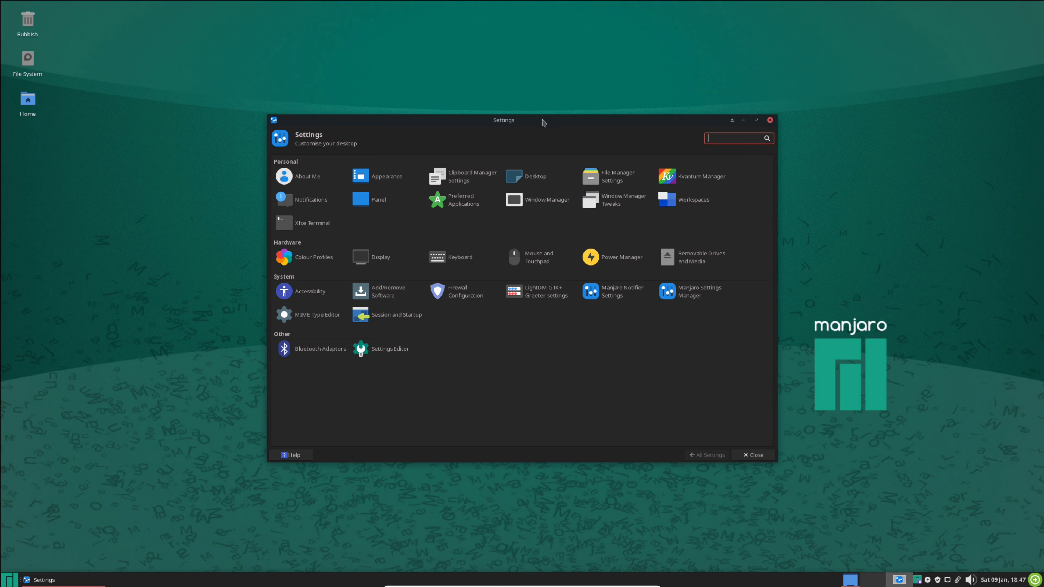
Step: Open the LightDM GTK+ Greeter settings with the account password and view their appearance, panel, window position and miscellaneous options
{"action": "left_click", "coordinate": [541, 300]}
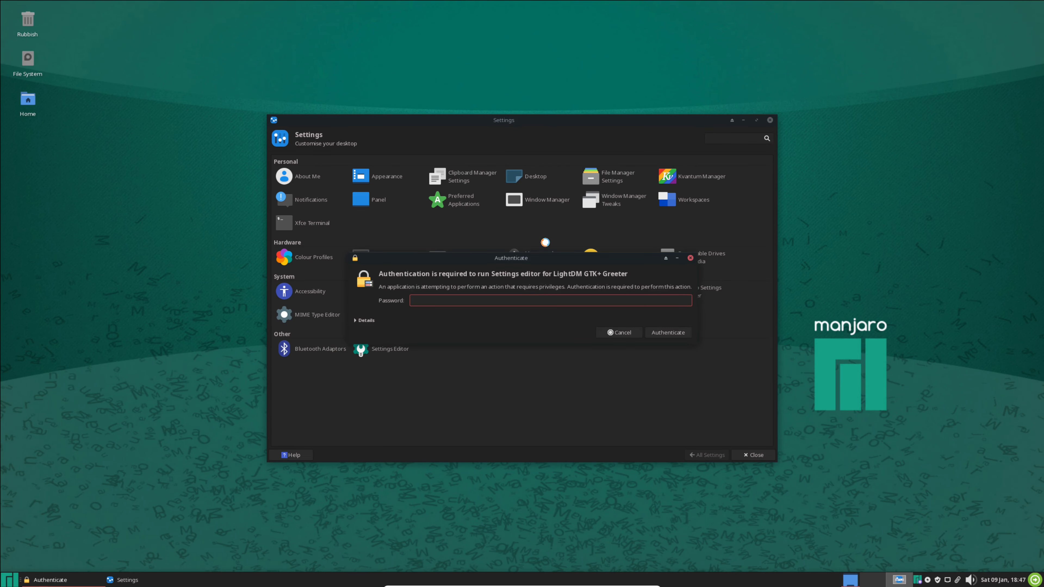
{"action": "key", "text": "Return"}
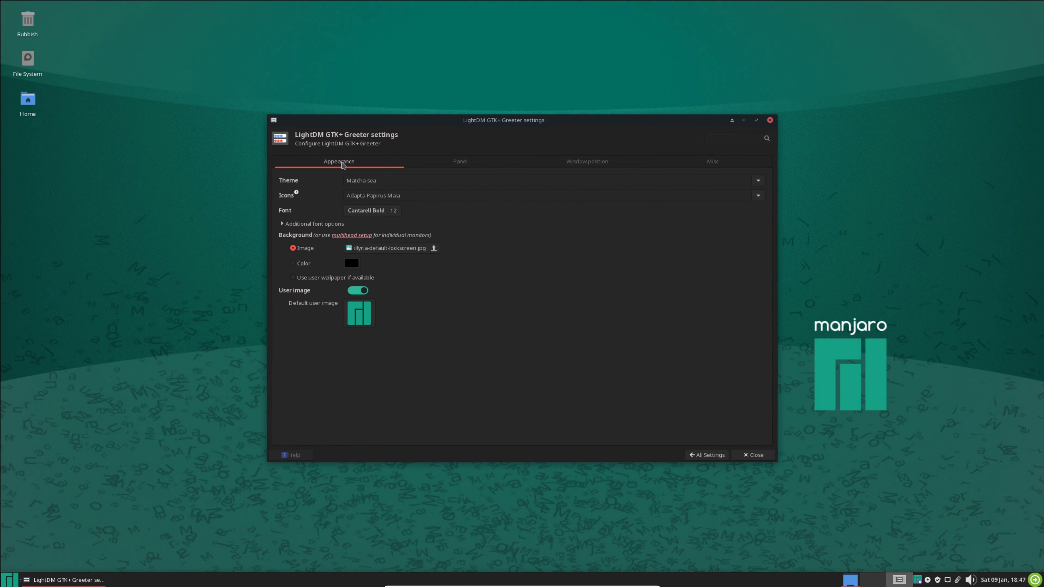
{"action": "left_click", "coordinate": [458, 166]}
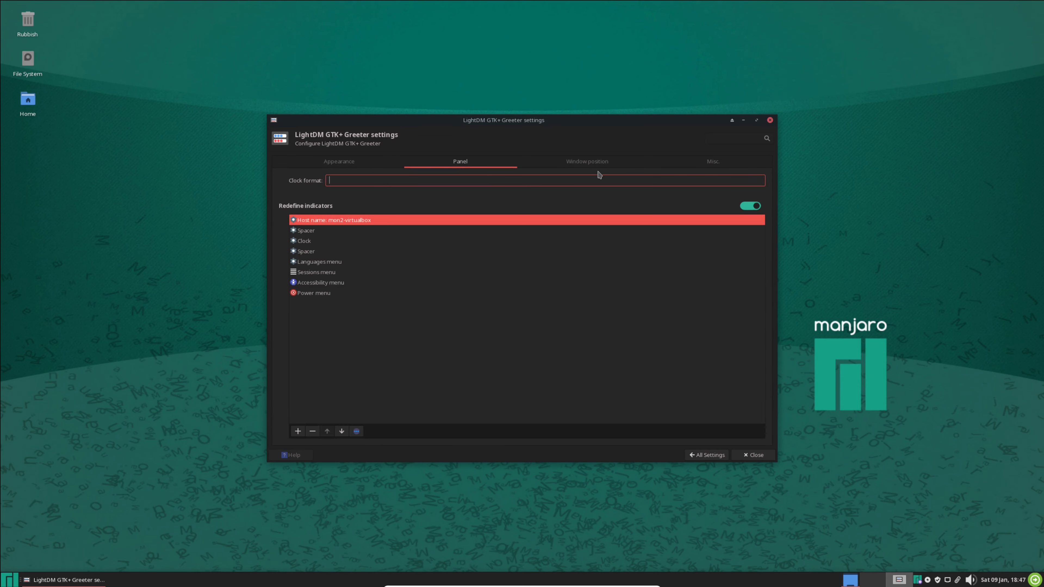
{"action": "left_click", "coordinate": [588, 165]}
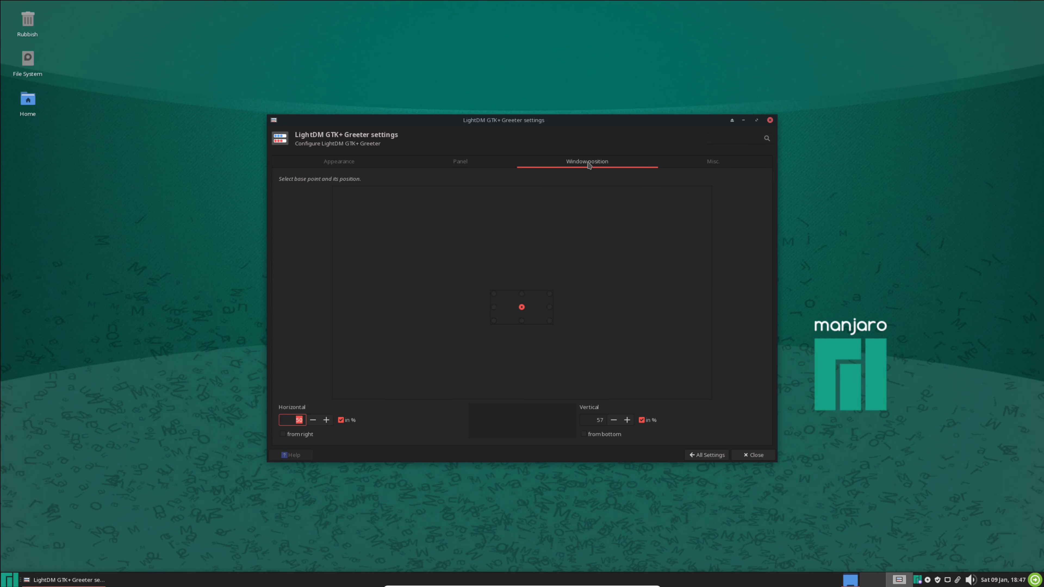
{"action": "left_click", "coordinate": [717, 162]}
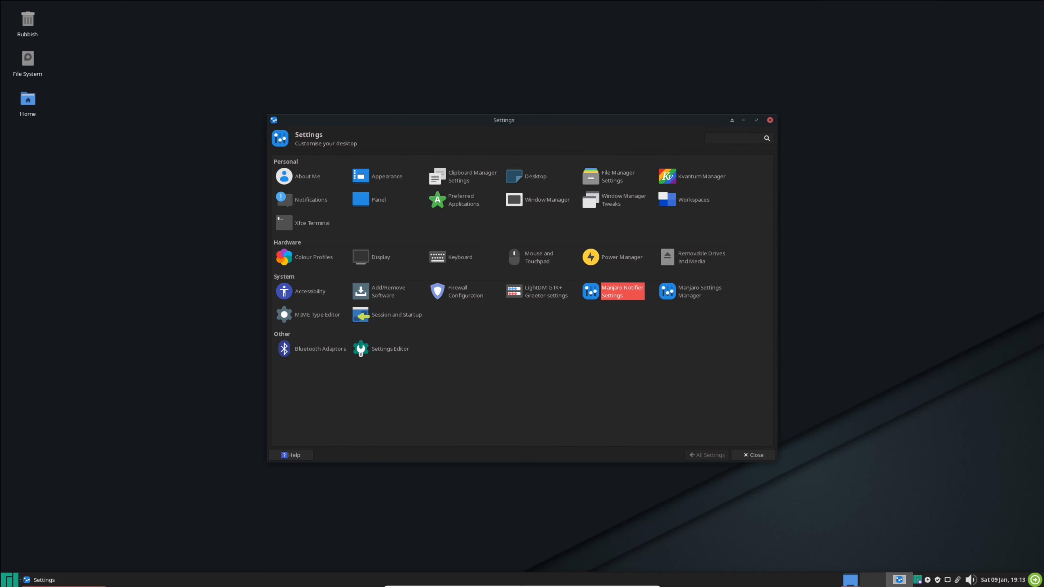
Step: Open the Manjaro notifier settings, and view the available kernels in Manjaro Settings Manager
{"action": "left_click", "coordinate": [615, 295]}
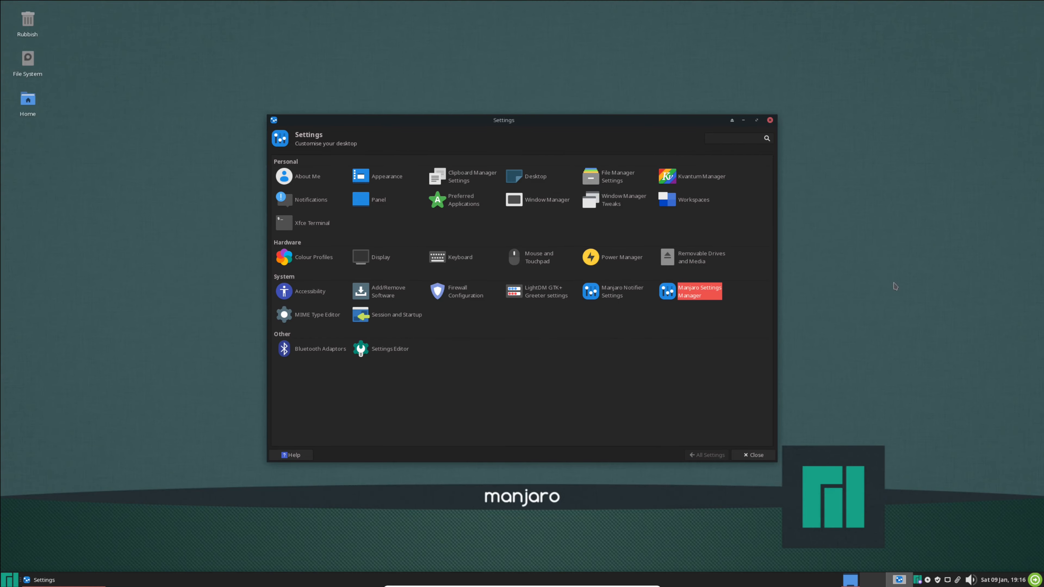
{"action": "left_click", "coordinate": [693, 296]}
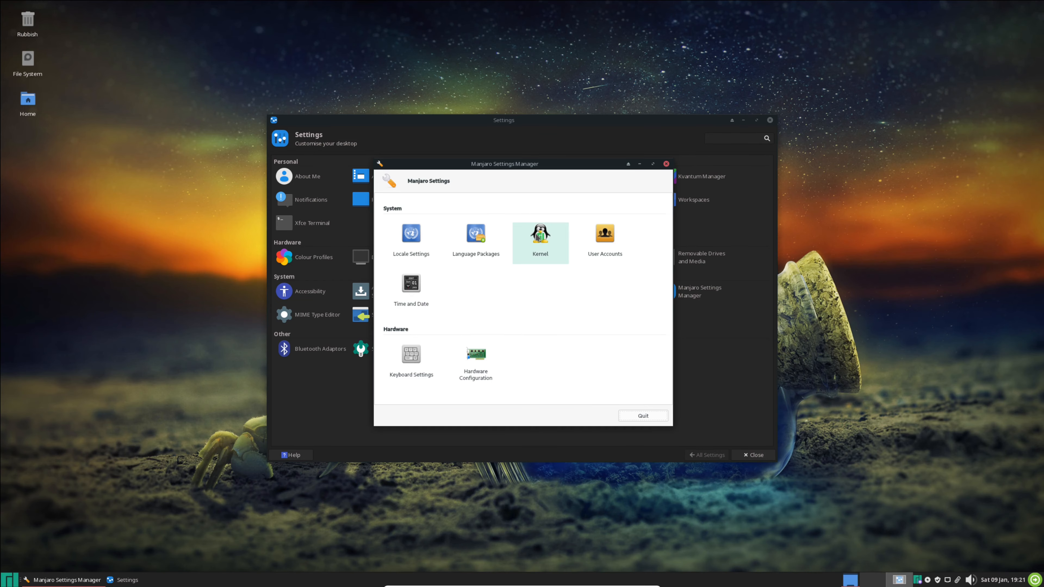
{"action": "left_click", "coordinate": [537, 238]}
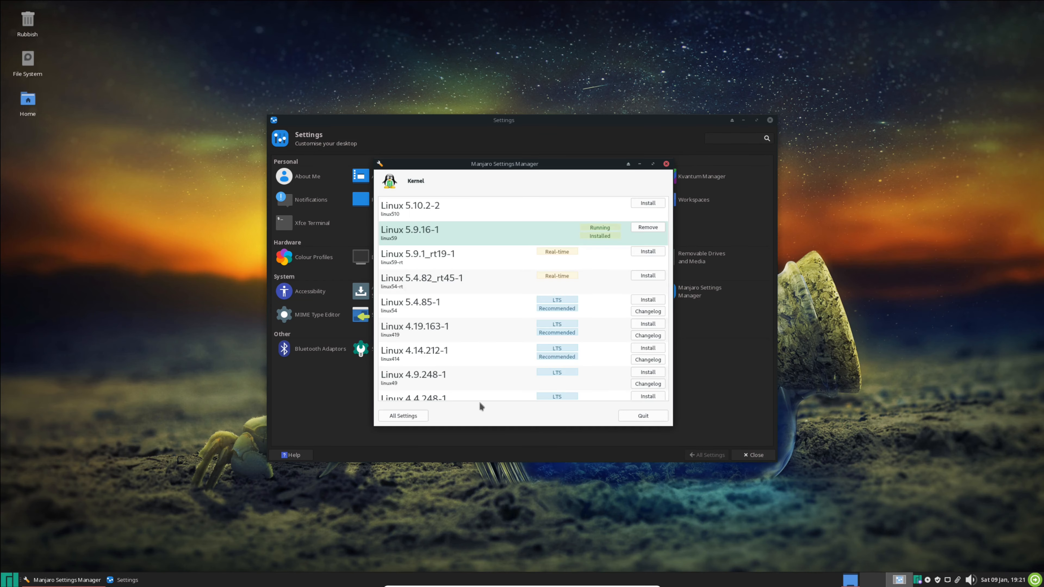
{"action": "left_click", "coordinate": [403, 417]}
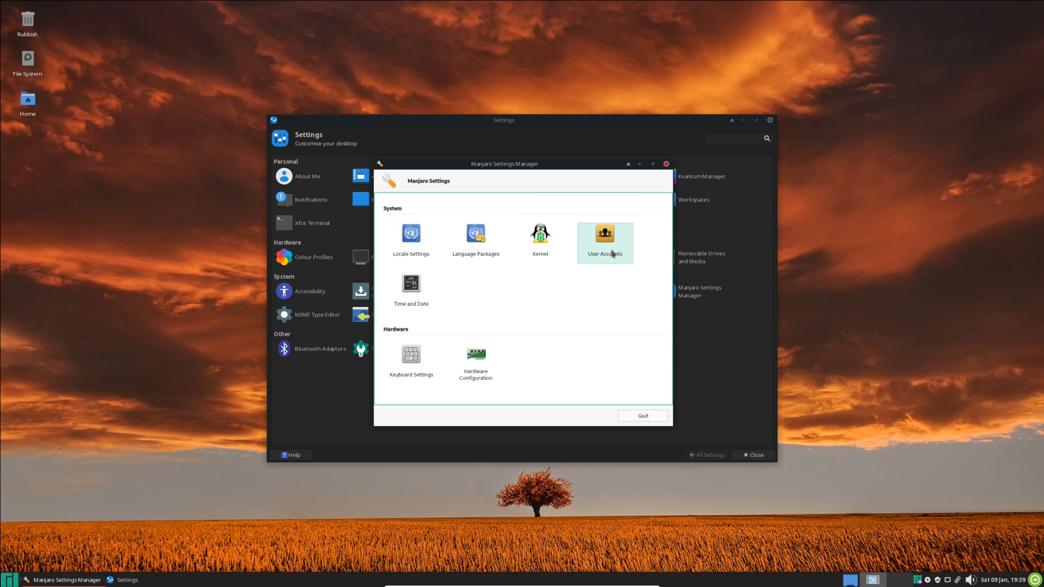
Step: View the user accounts, time and date, and hardware configuration pages of Manjaro Settings Manager
{"action": "left_click", "coordinate": [612, 254]}
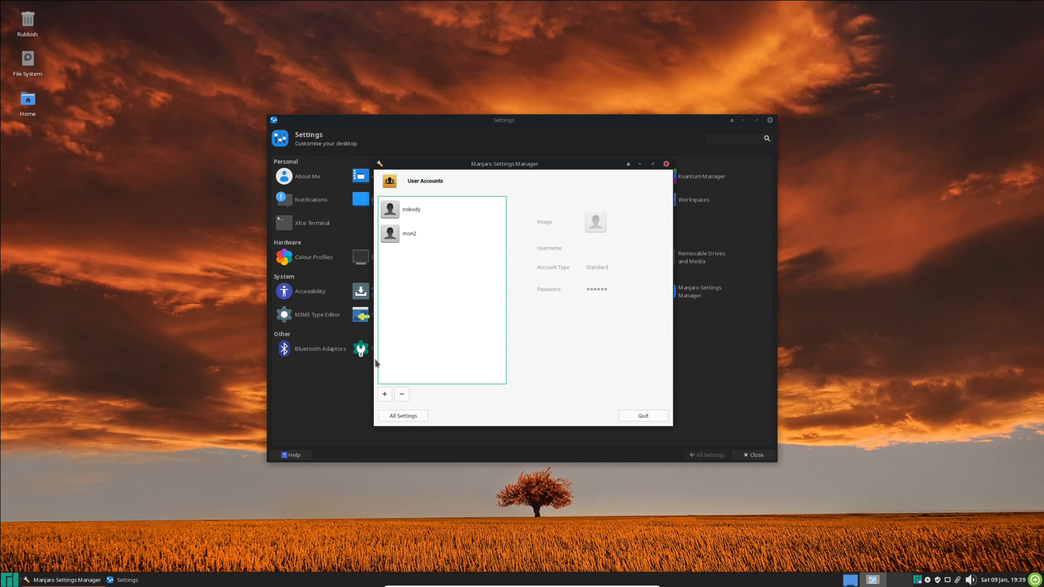
{"action": "left_click", "coordinate": [423, 416]}
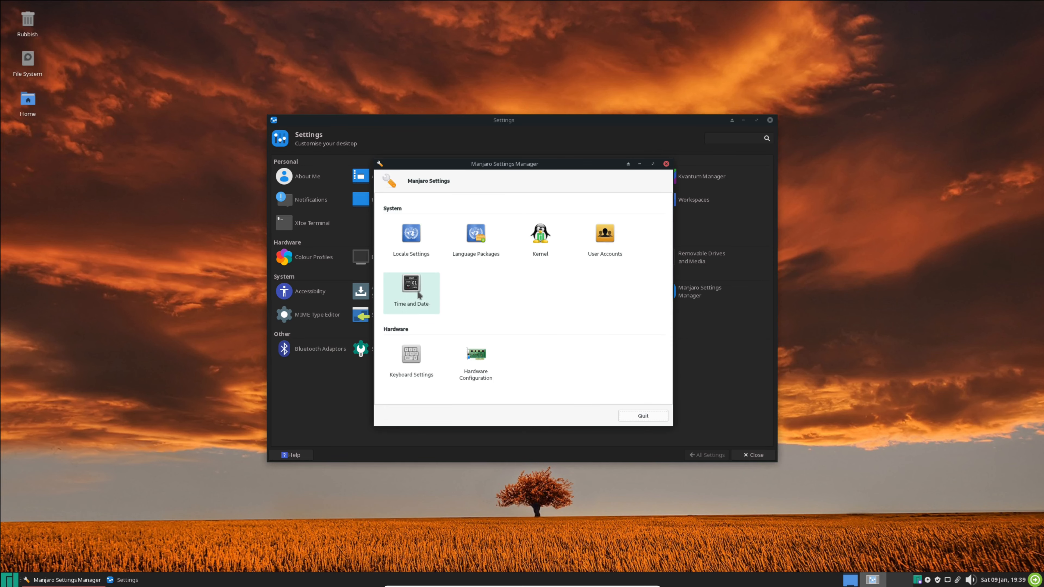
{"action": "left_click", "coordinate": [417, 290]}
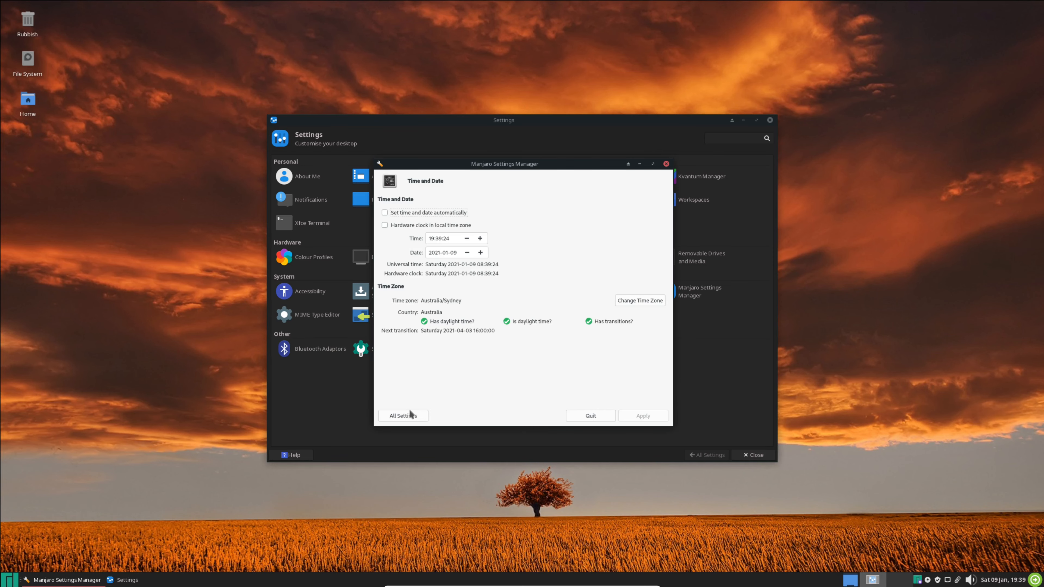
{"action": "left_click", "coordinate": [413, 418]}
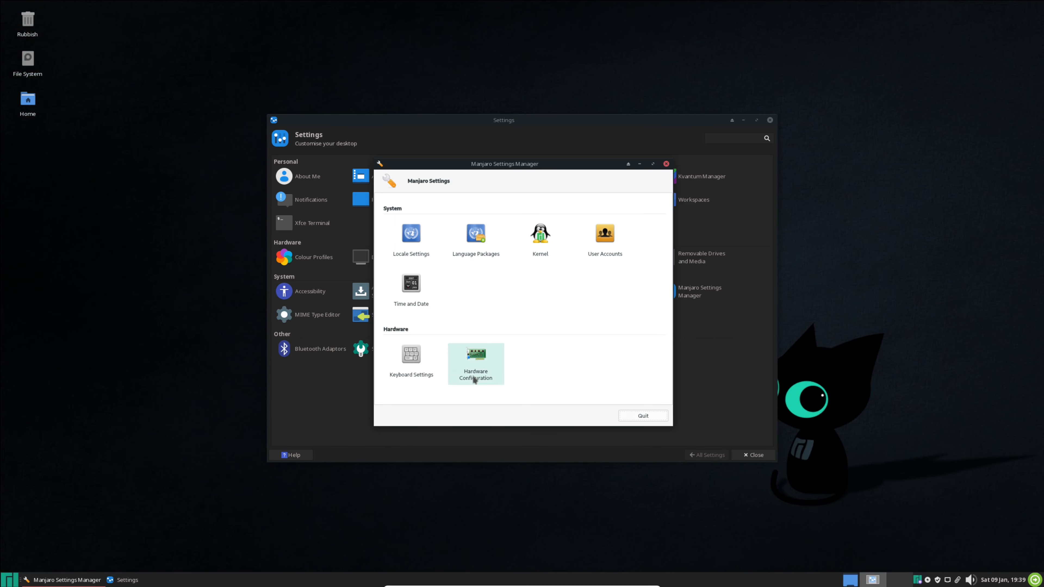
{"action": "left_click", "coordinate": [473, 374]}
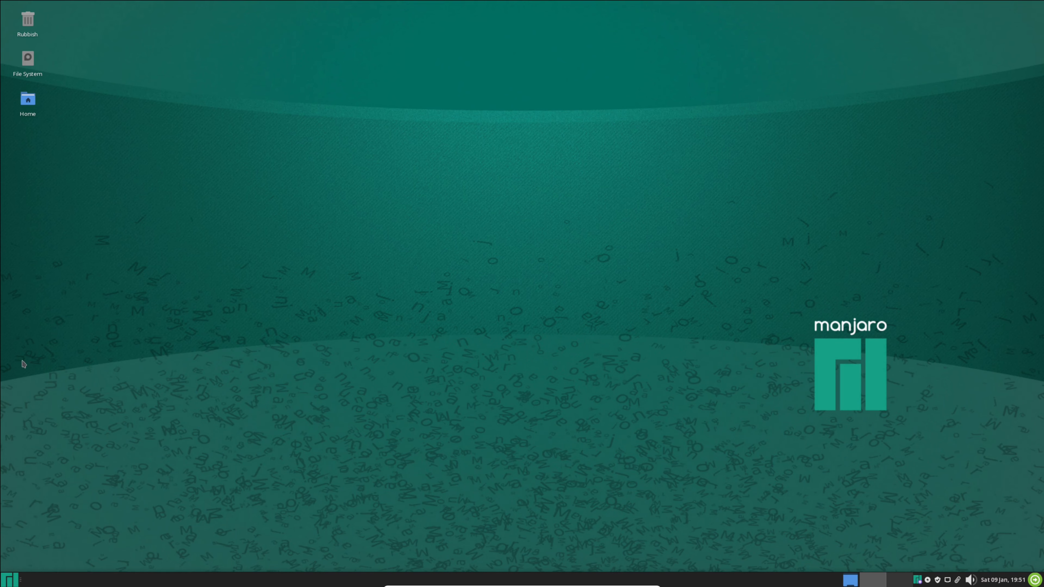
Step: Search the applications menu for "Add Remove" and launch Add/Remove Software
{"action": "left_click", "coordinate": [9, 581]}
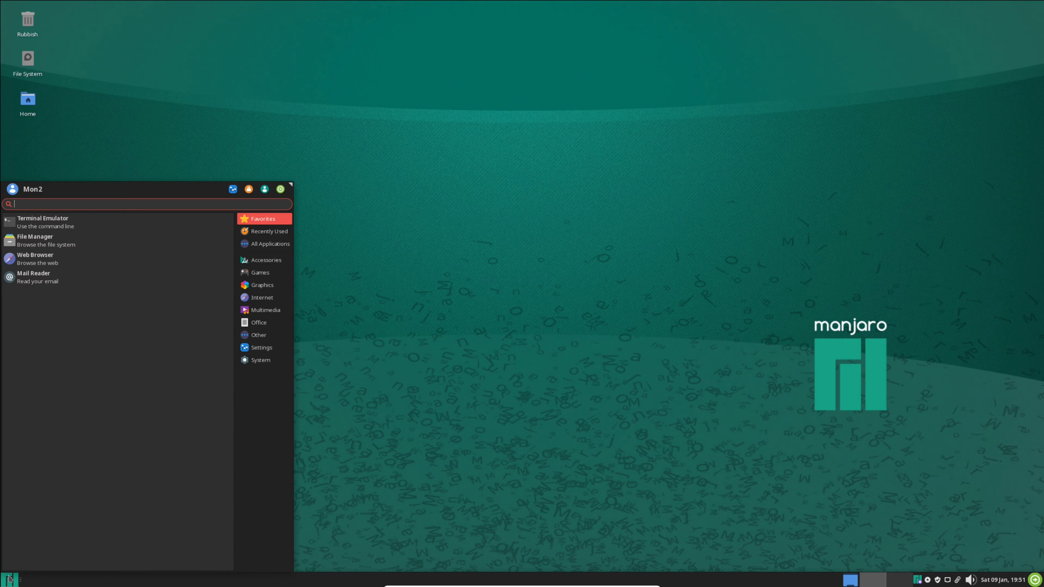
{"action": "type", "text": "Ad"}
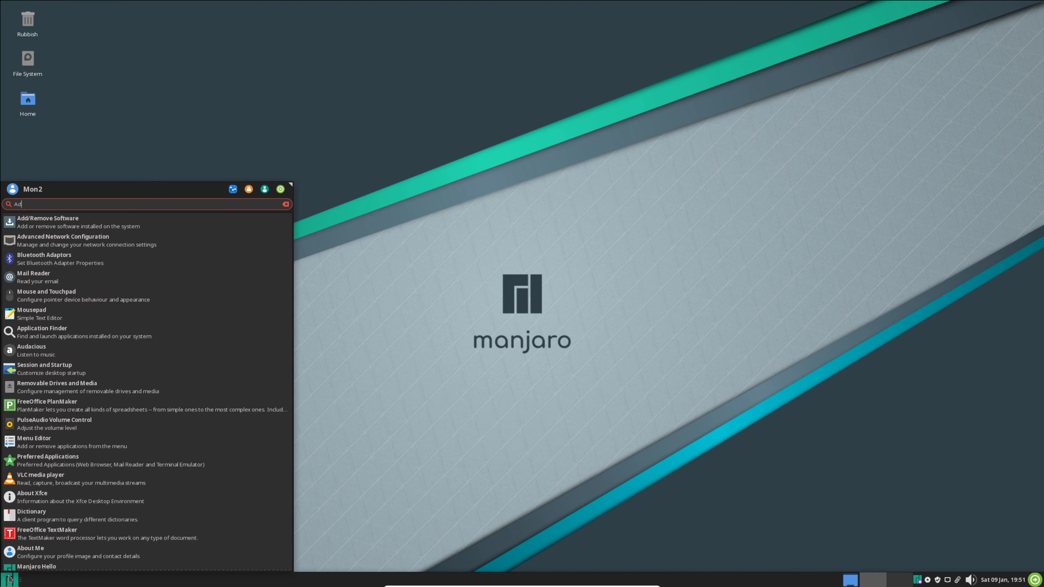
{"action": "type", "text": "d Remove"}
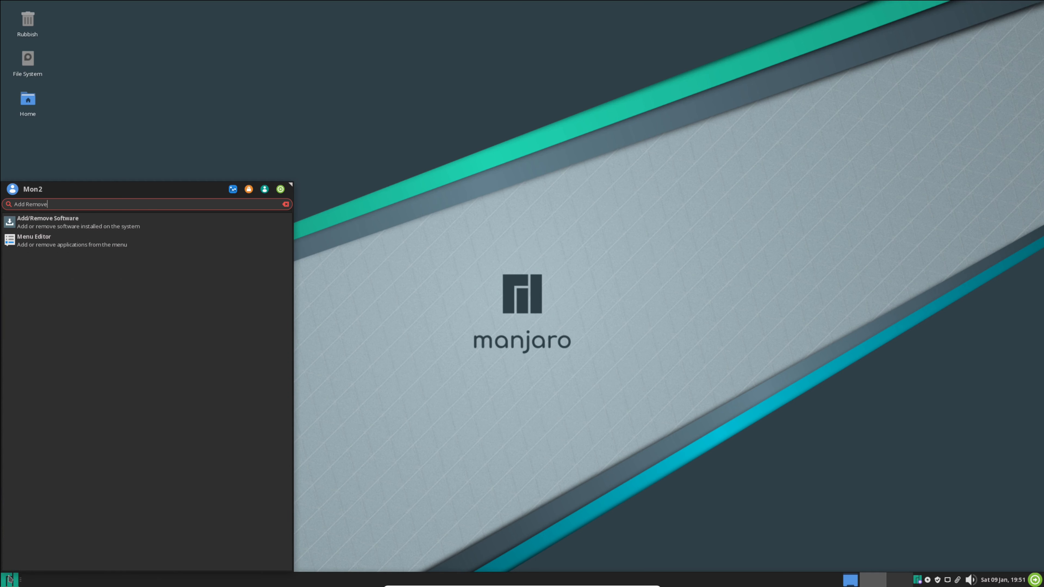
{"action": "left_click", "coordinate": [68, 224]}
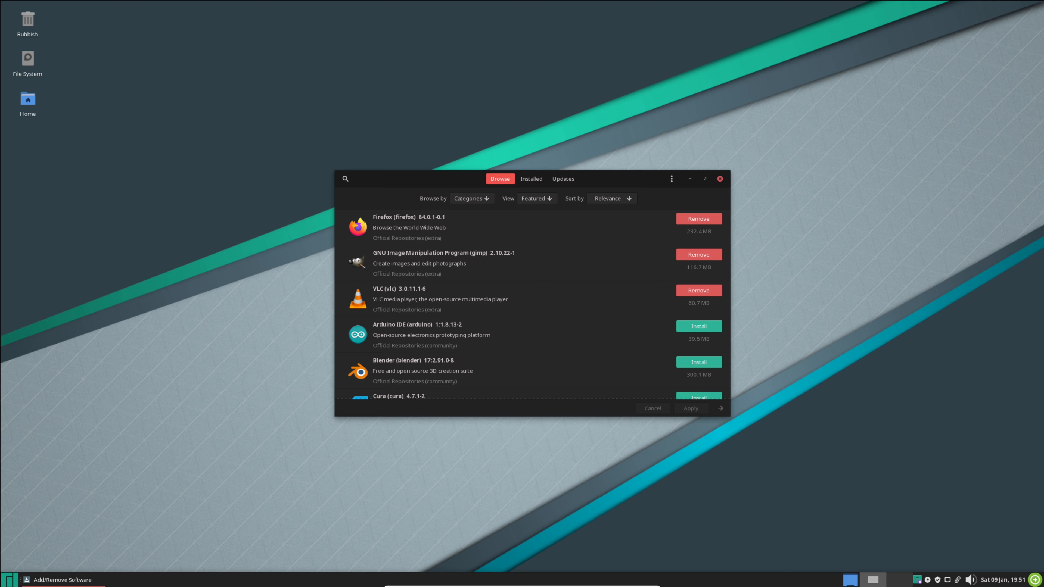
Step: View the About information of the Pamac package manager and close it
{"action": "left_click", "coordinate": [671, 179]}
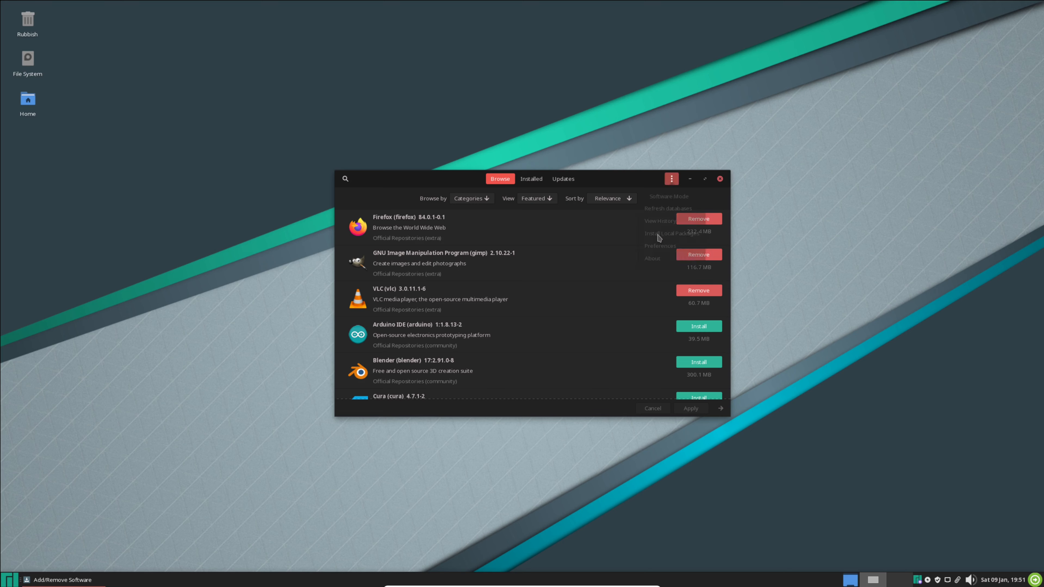
{"action": "left_click", "coordinate": [659, 265]}
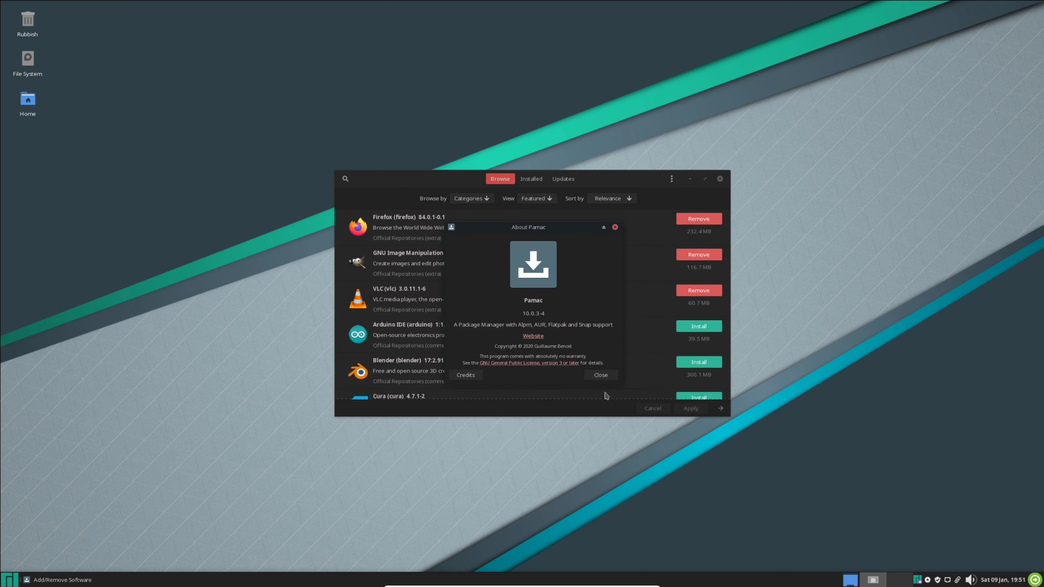
{"action": "left_click", "coordinate": [602, 376]}
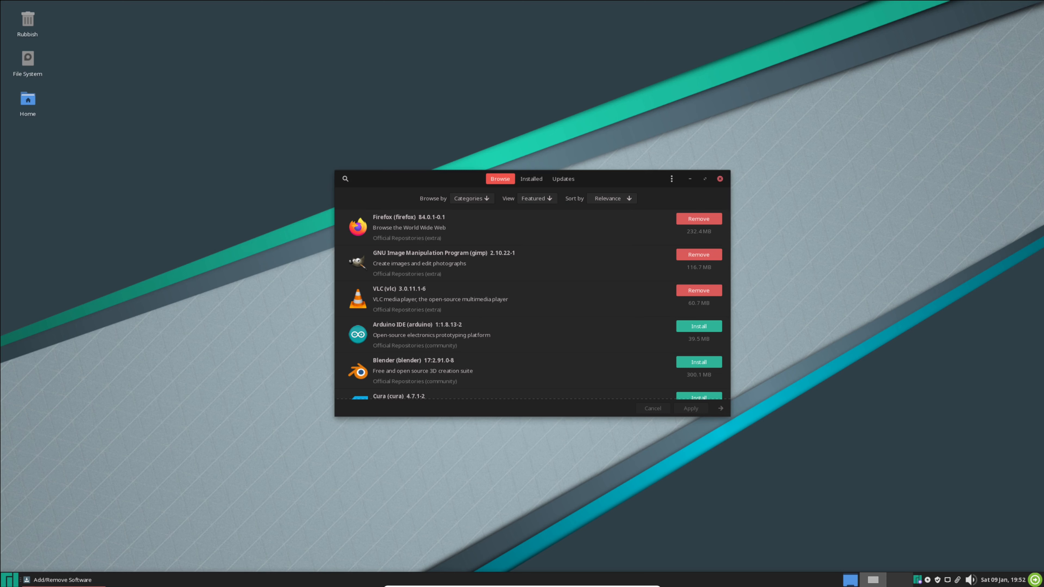
Step: View the available updates and the installed packages, and browse further down the featured applications
{"action": "left_click", "coordinate": [555, 184]}
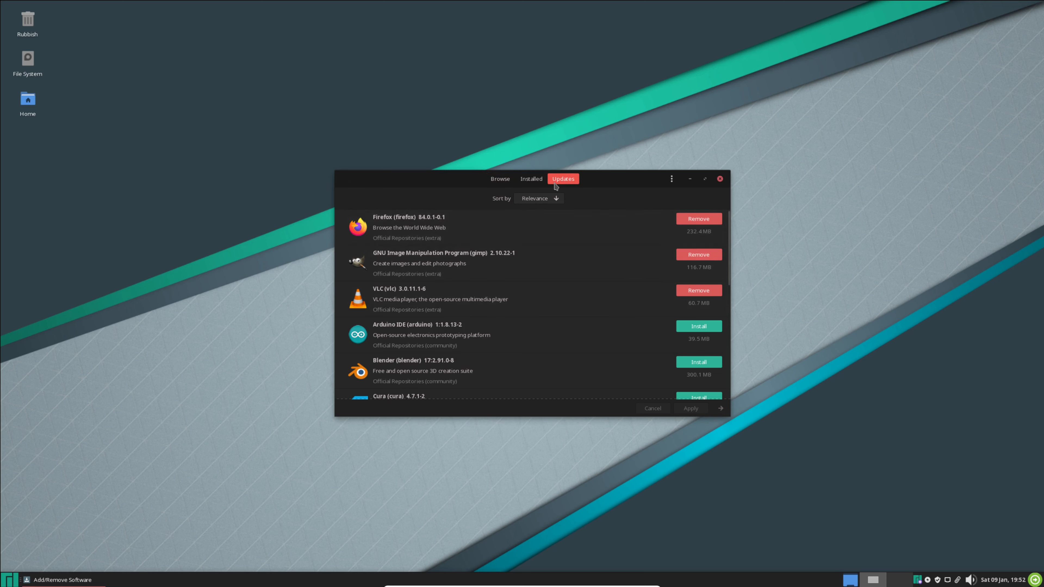
{"action": "left_click", "coordinate": [531, 185]}
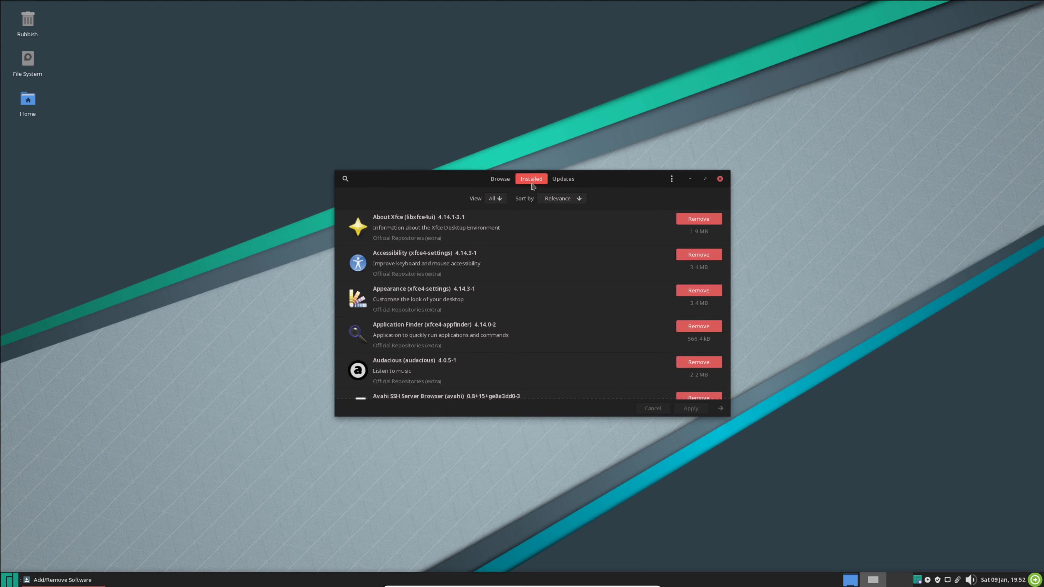
{"action": "left_click", "coordinate": [504, 187]}
{"action": "scroll", "coordinate": [517, 292], "scroll_direction": "down", "scroll_amount": 10}
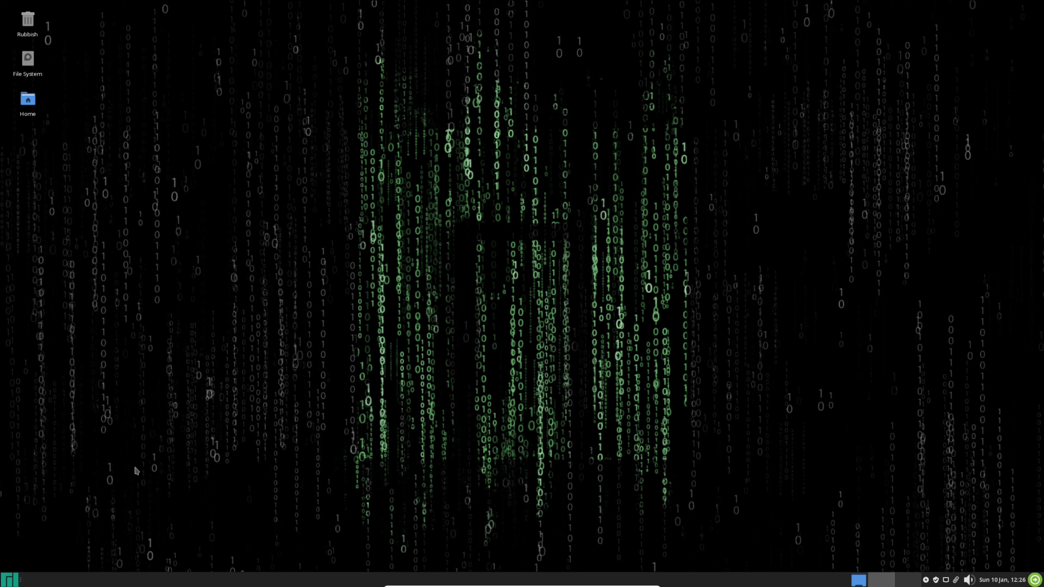
Step: Examine the applications listed in the menu's Games, Graphics, Internet, Multimedia and Office categories
{"action": "left_click", "coordinate": [4, 577]}
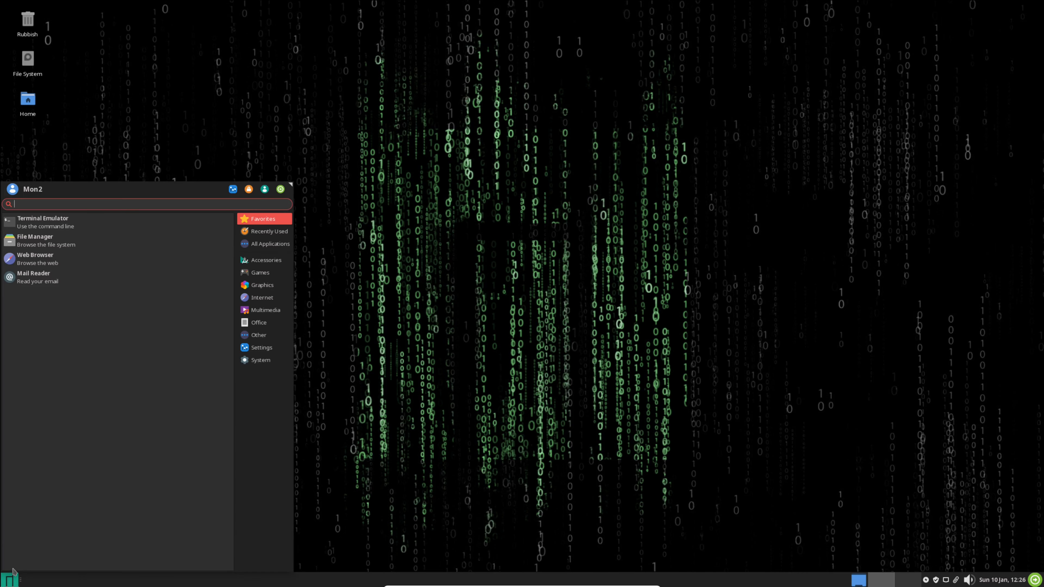
{"action": "left_click", "coordinate": [257, 274]}
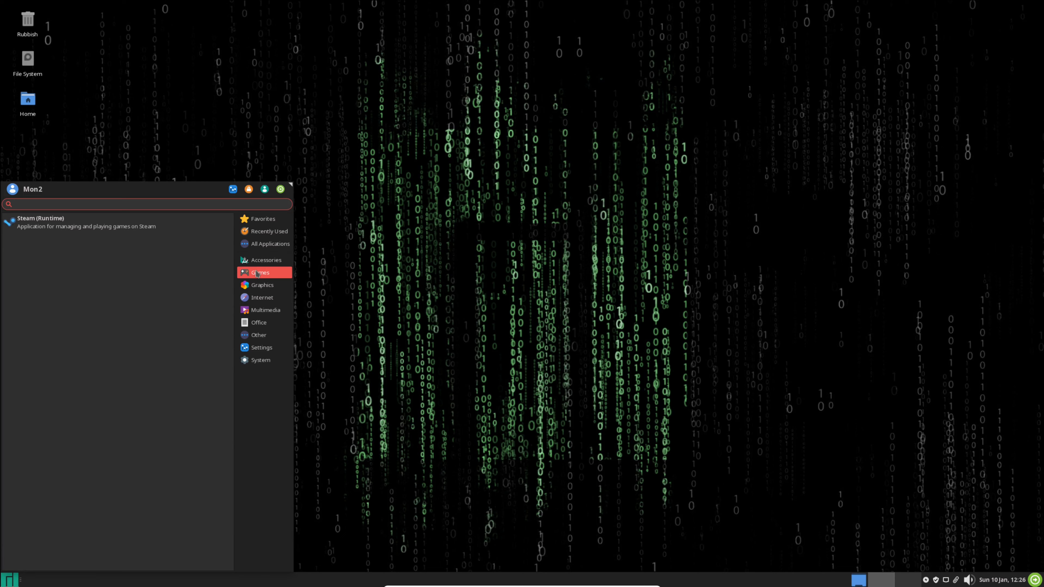
{"action": "left_click", "coordinate": [258, 286]}
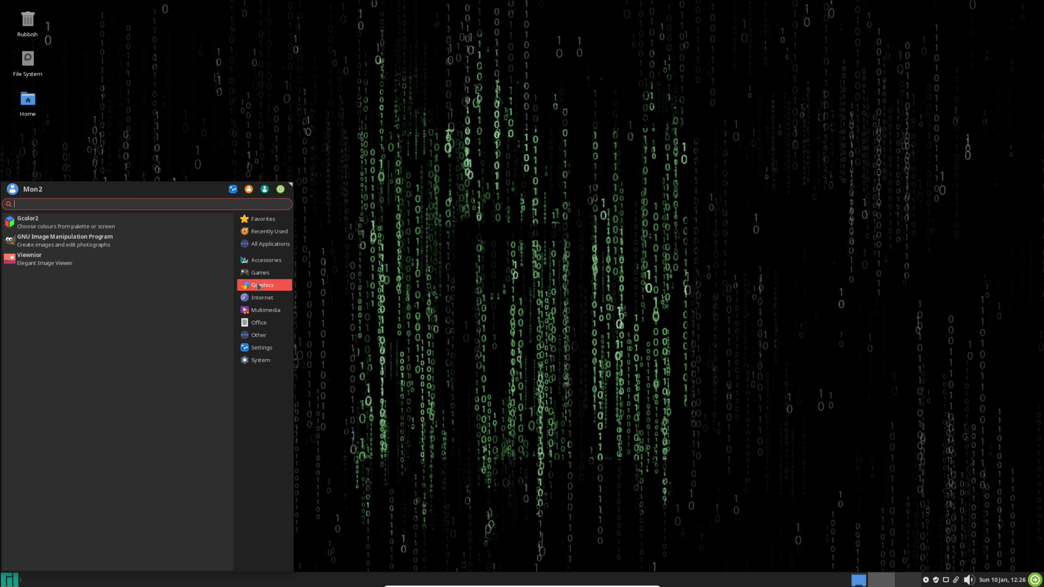
{"action": "left_click", "coordinate": [256, 299]}
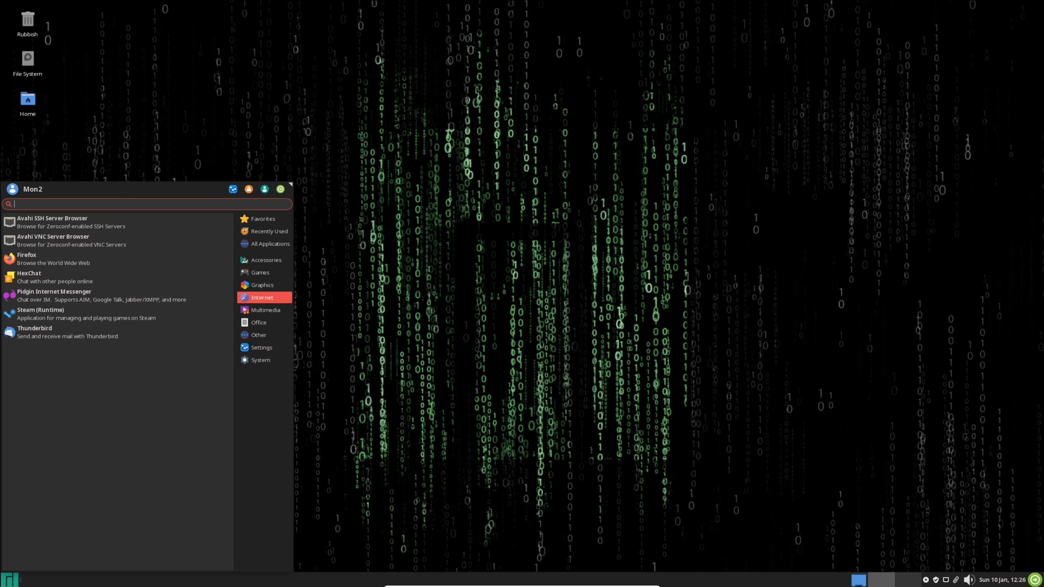
{"action": "left_click", "coordinate": [254, 314]}
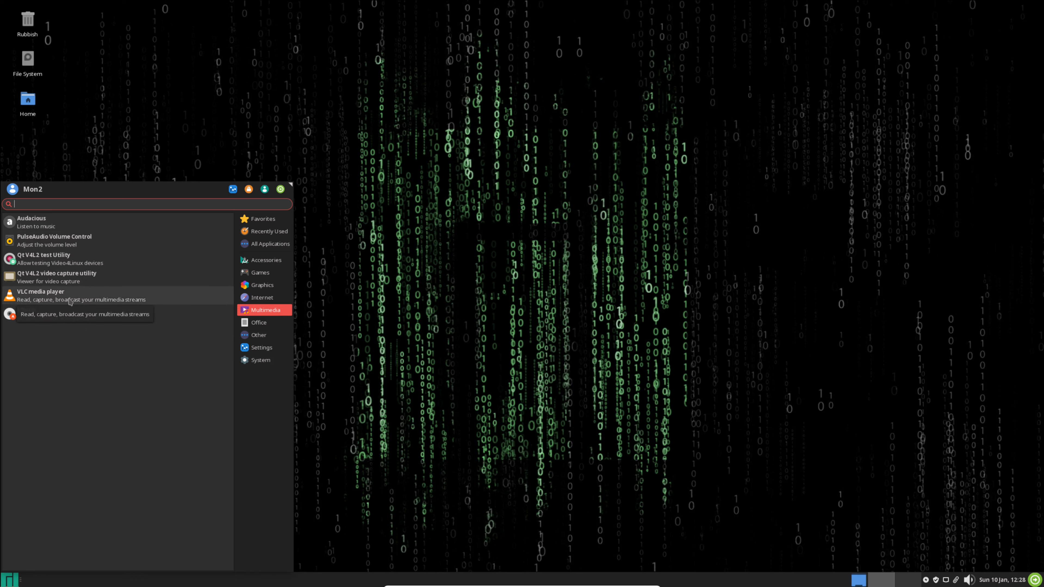
{"action": "left_click", "coordinate": [265, 324]}
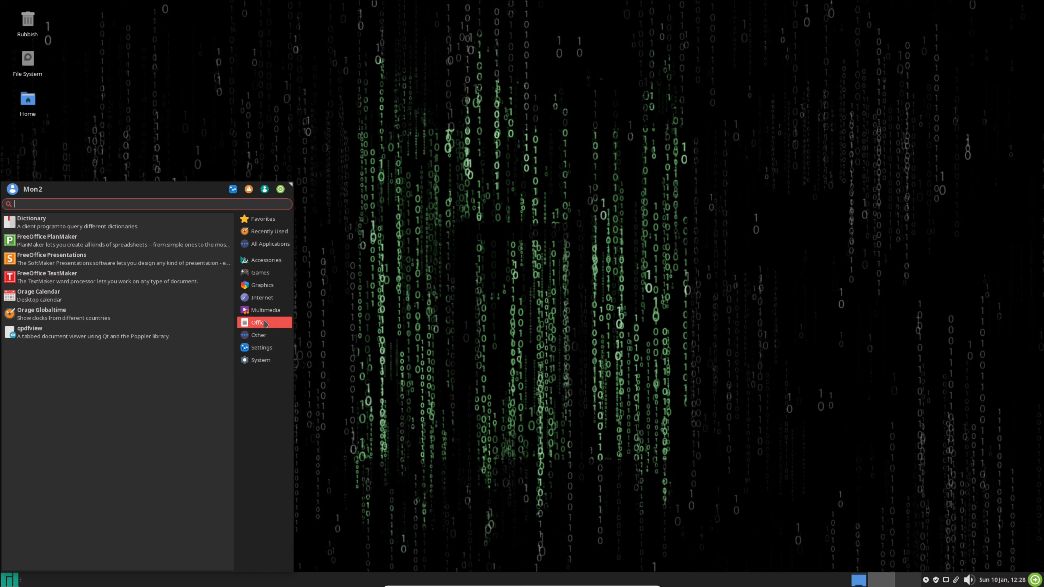